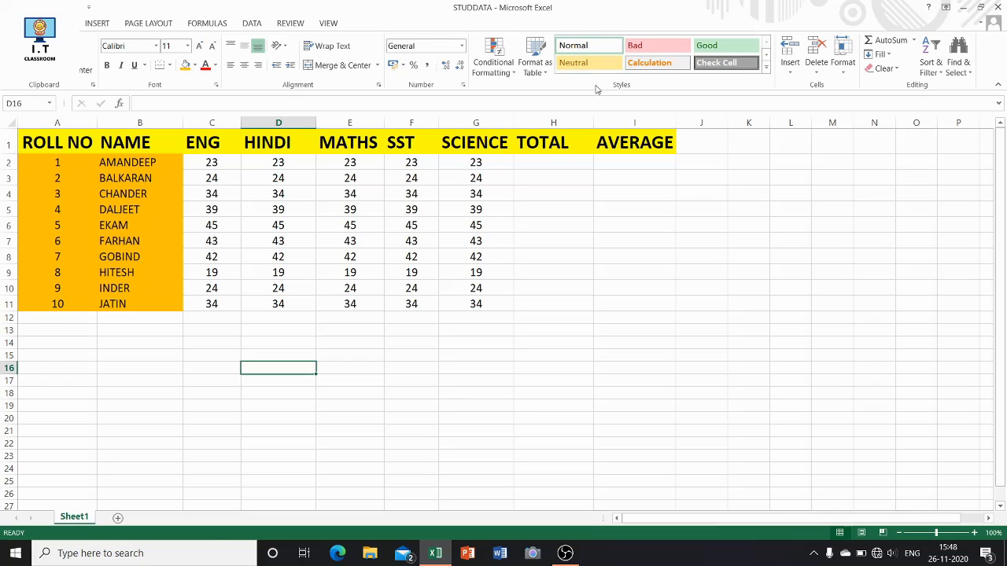
left_click(544, 162)
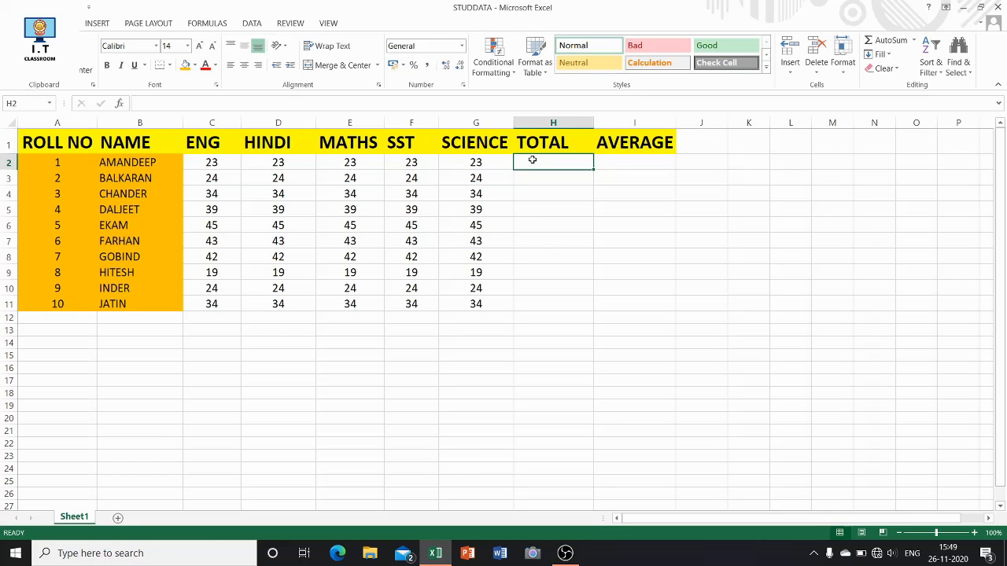
type("=")
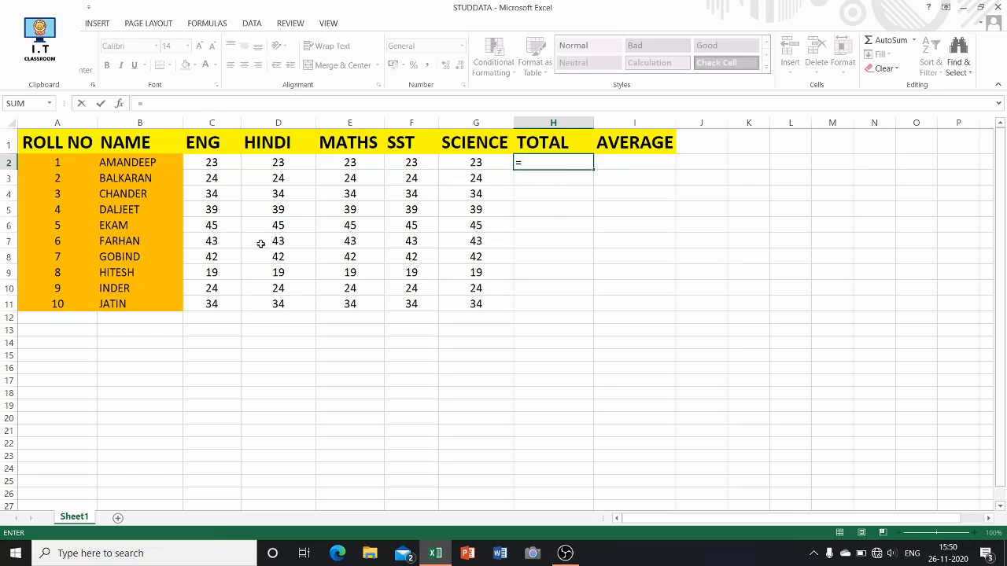
left_click(206, 163)
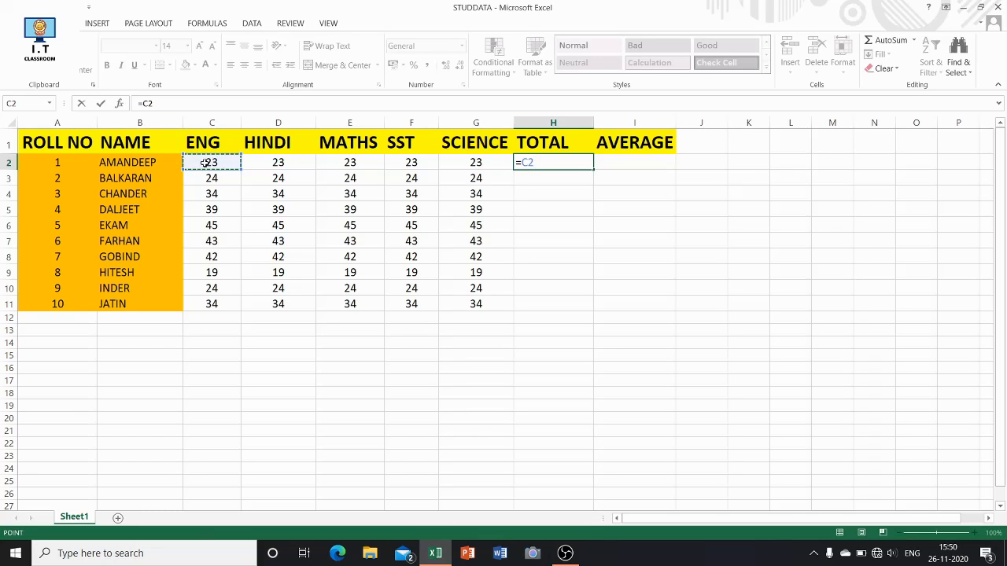
left_click_drag(227, 162, 449, 172)
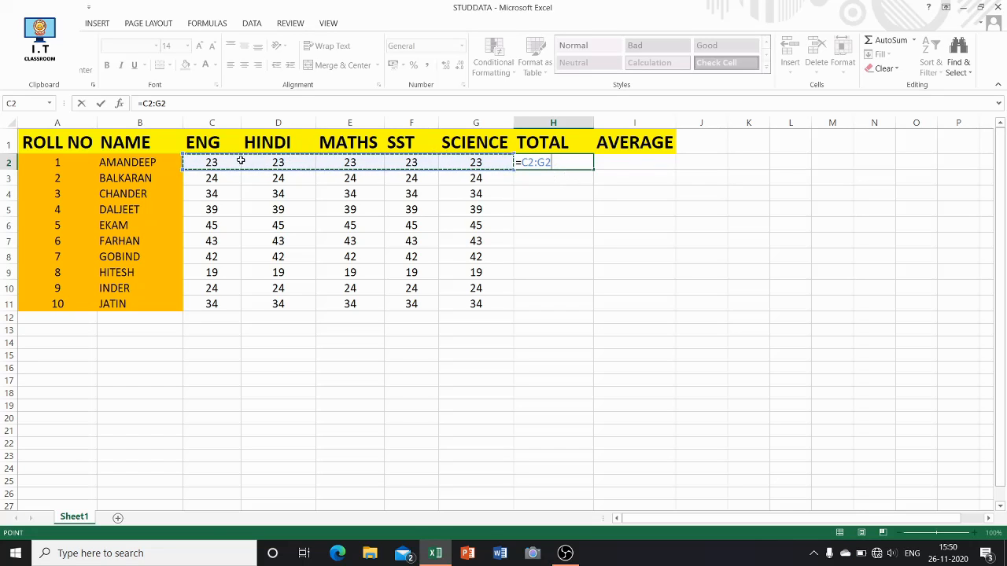
key("BackSpace")
key("BackSpace")
key("BackSpace")
key("BackSpace")
key("BackSpace")
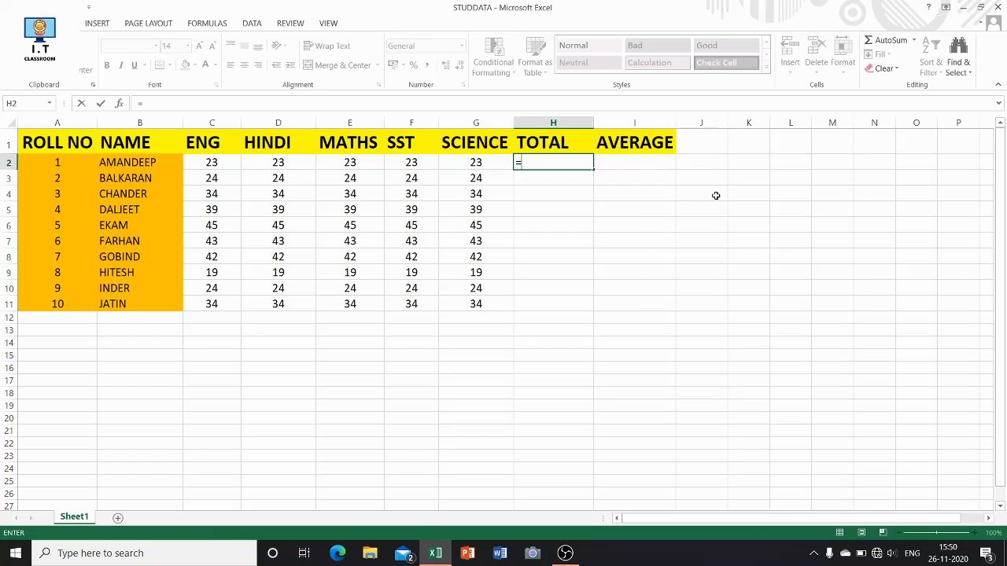
type("S")
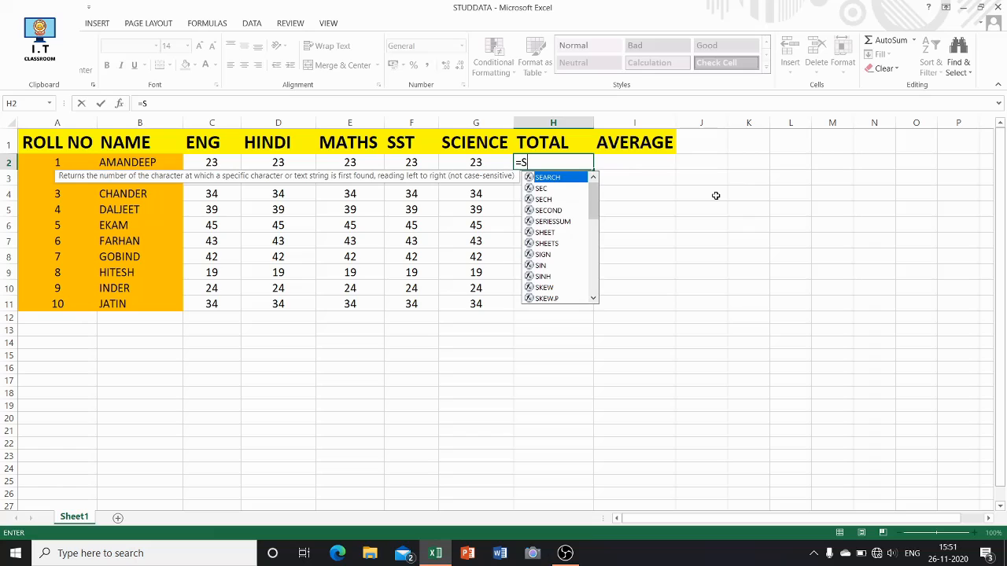
type("UM")
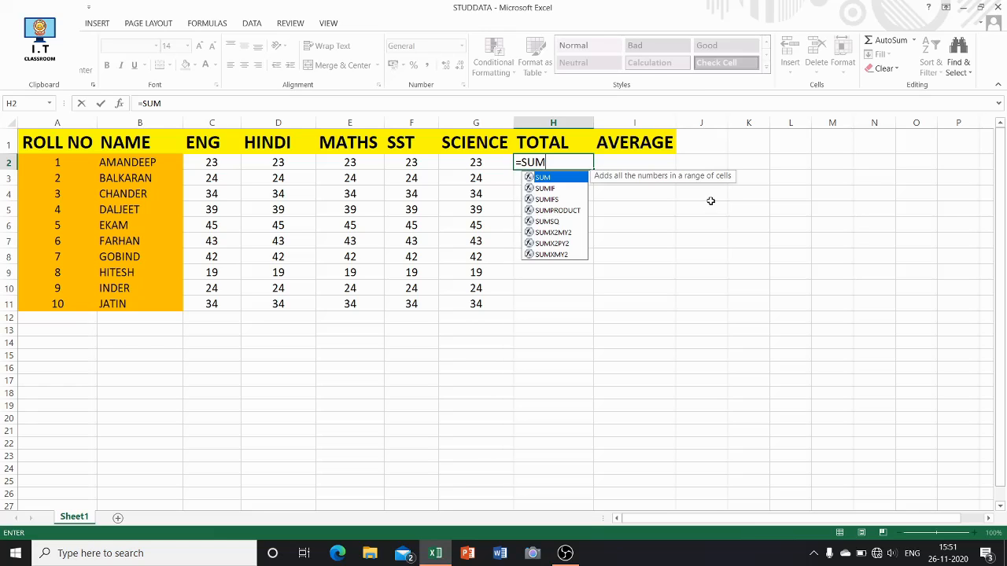
type("(")
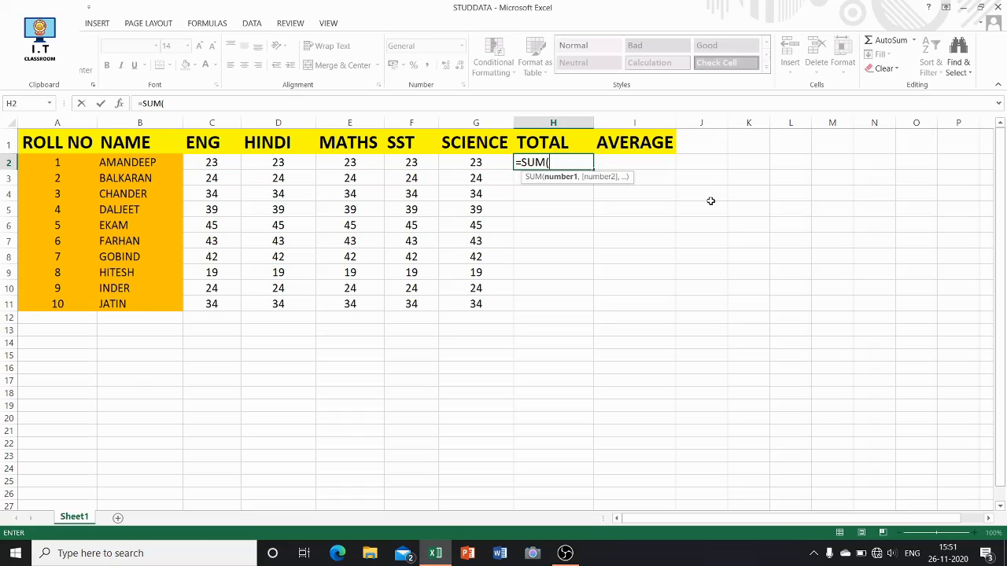
key("BackSpace")
key("BackSpace")
key("BackSpace")
key("BackSpace")
key("BackSpace")
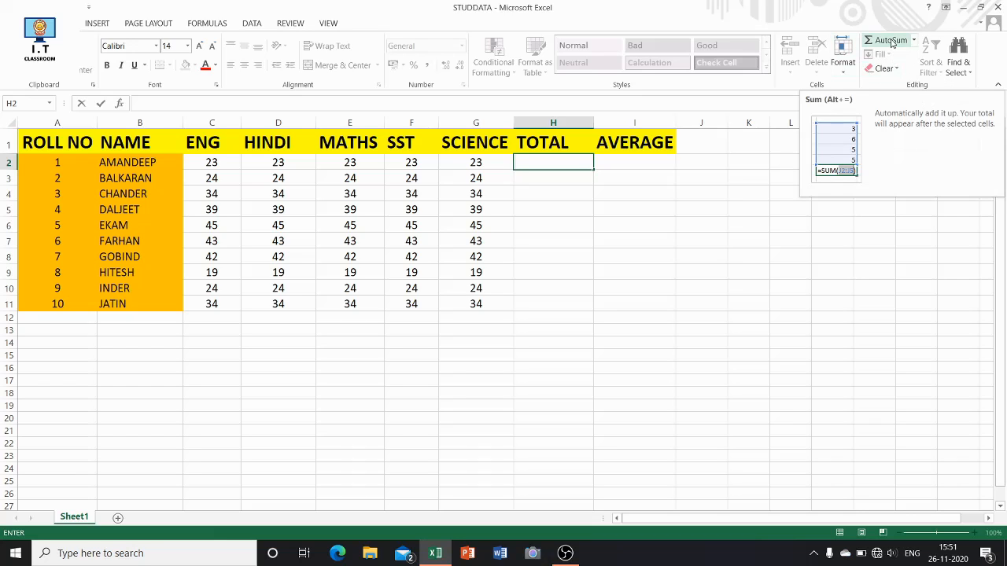
key("Escape")
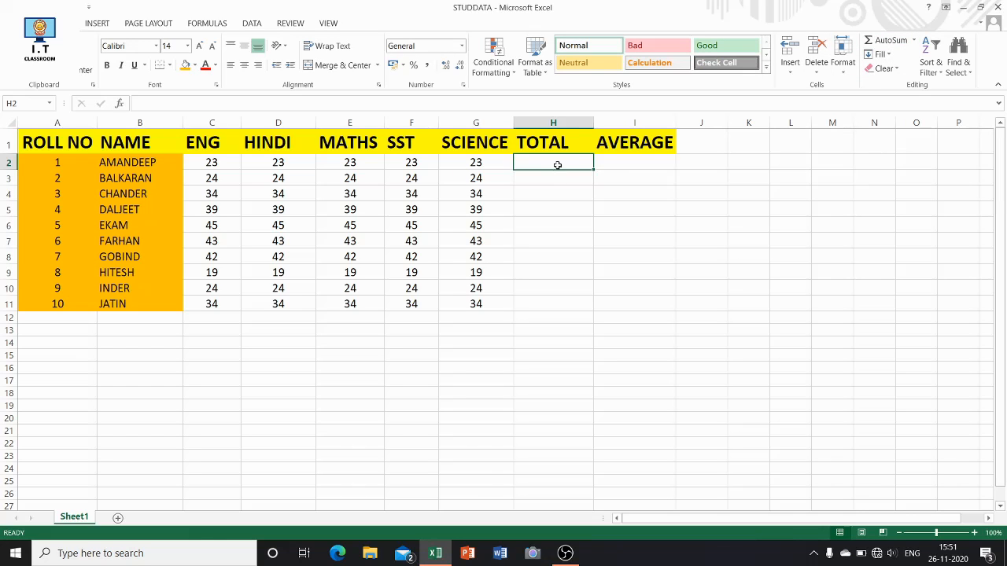
Insert an AutoSum formula in cell H2 that totals the first student's marks in C2:G2
left_click(885, 42)
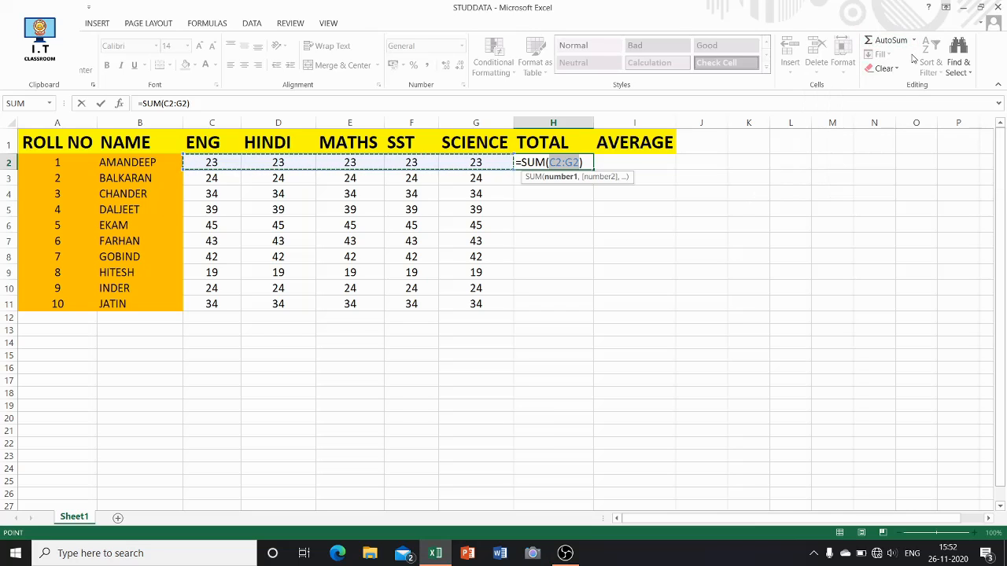
key("Return")
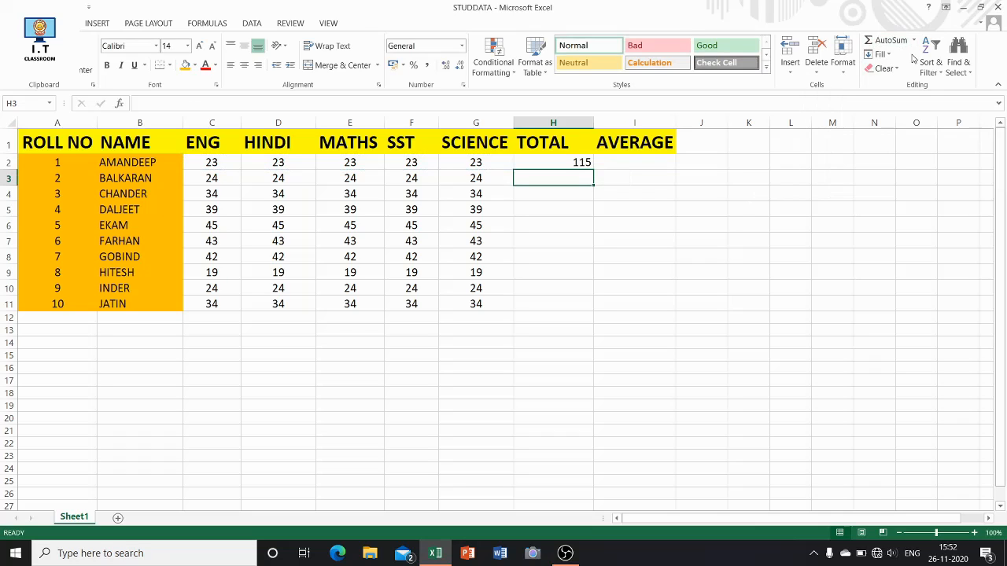
Copy the total formula from cell H2 and paste it into cell H3 for the second student
left_click(552, 162)
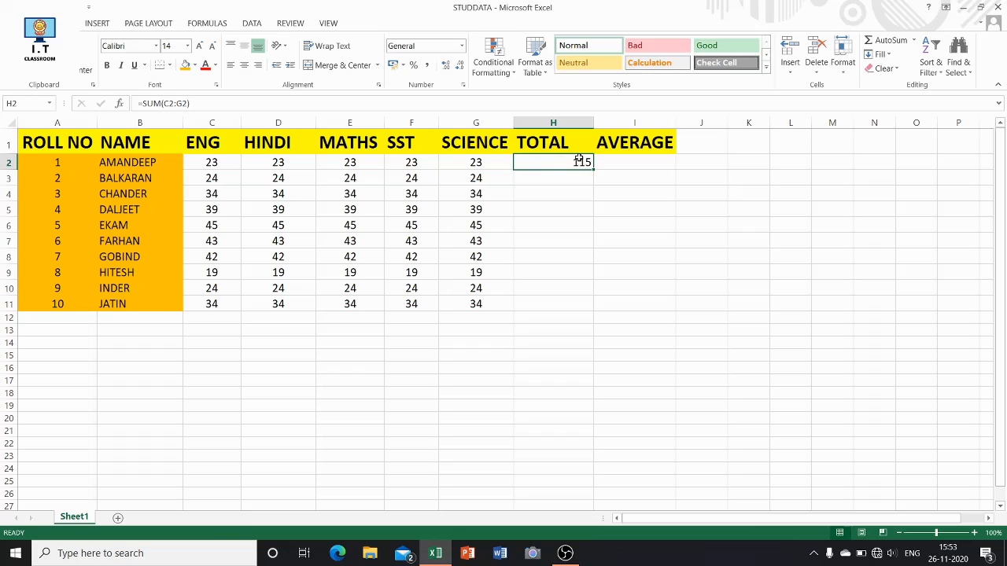
right_click(581, 161)
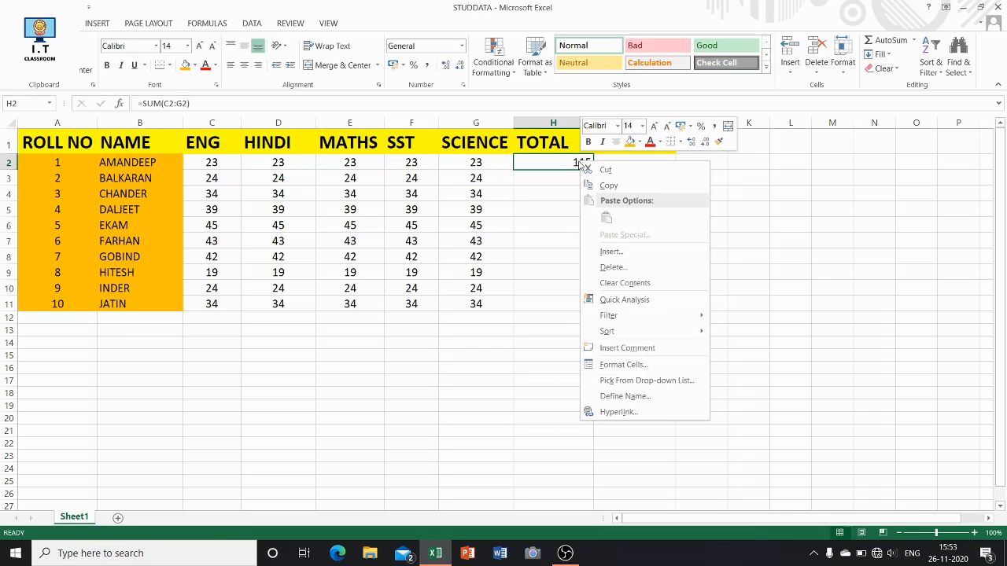
left_click(615, 185)
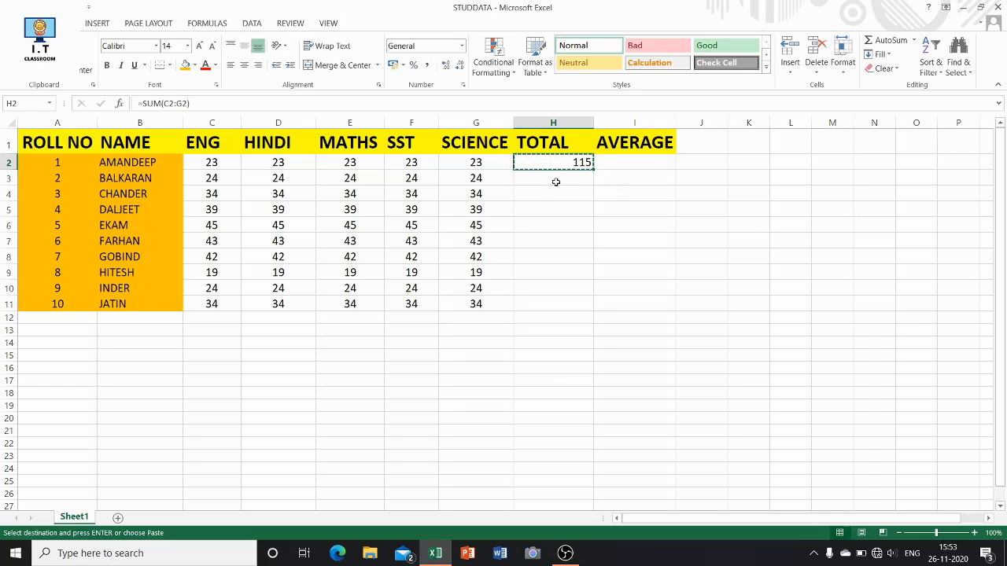
left_click_drag(553, 176, 548, 299)
left_click(551, 300)
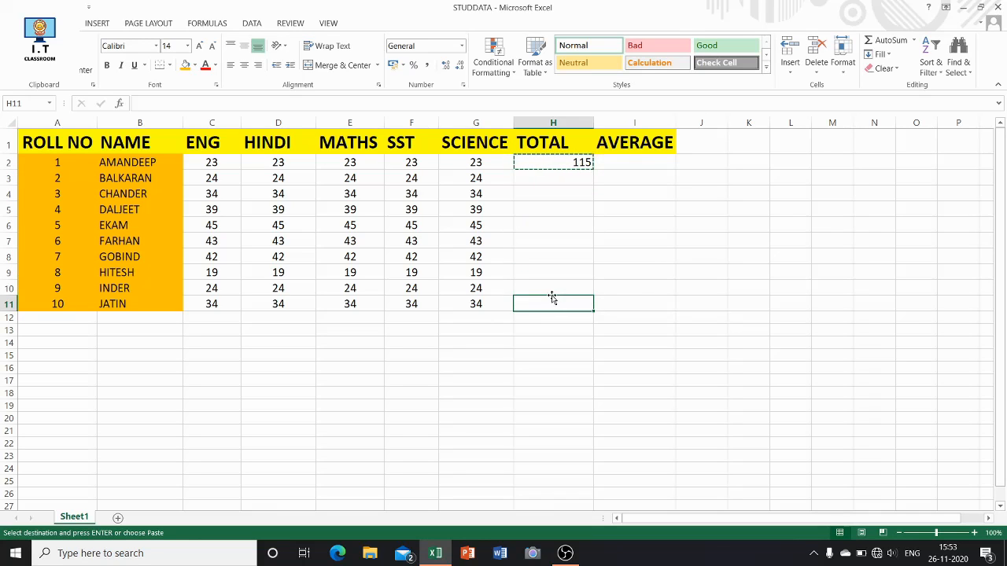
left_click(541, 181)
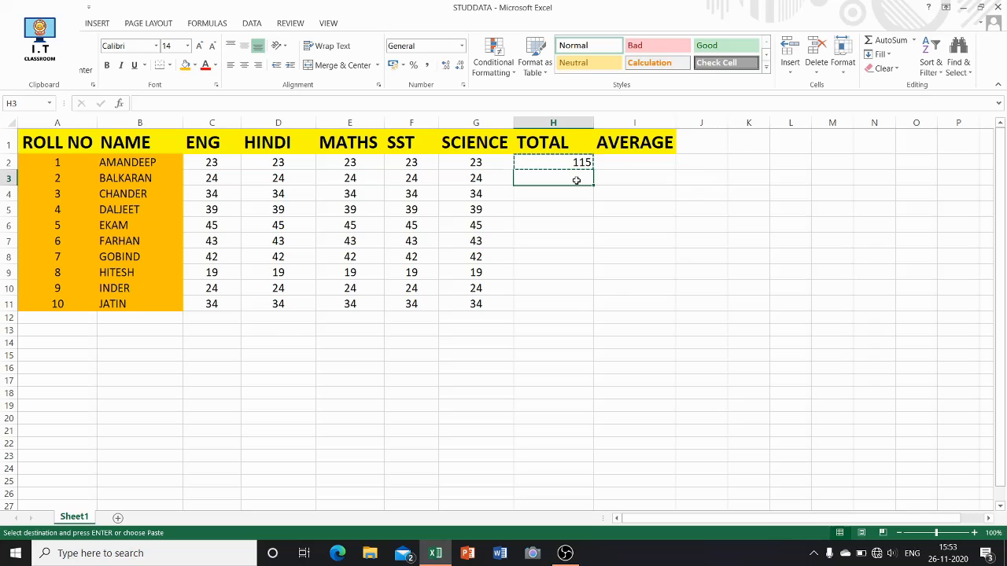
right_click(576, 182)
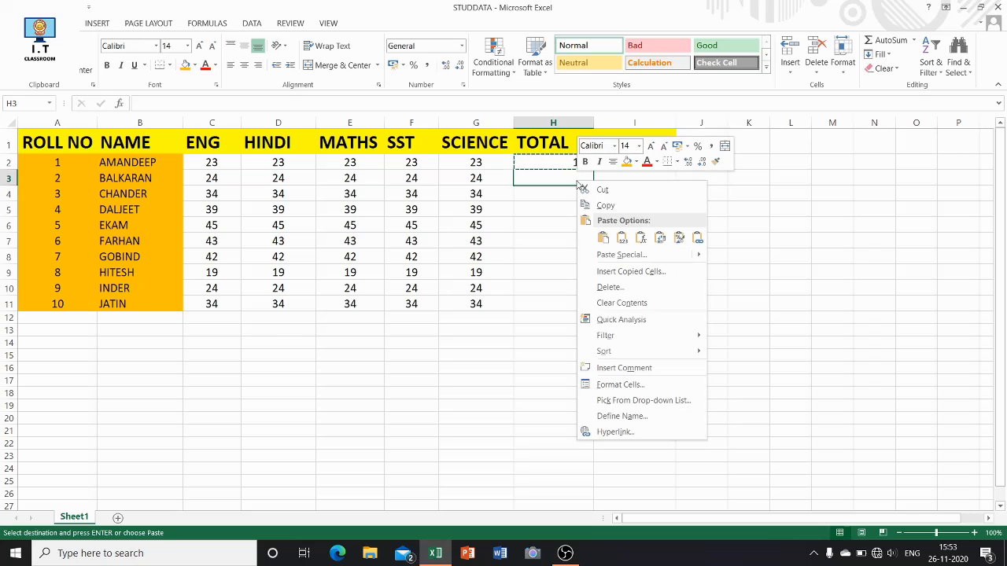
left_click(603, 237)
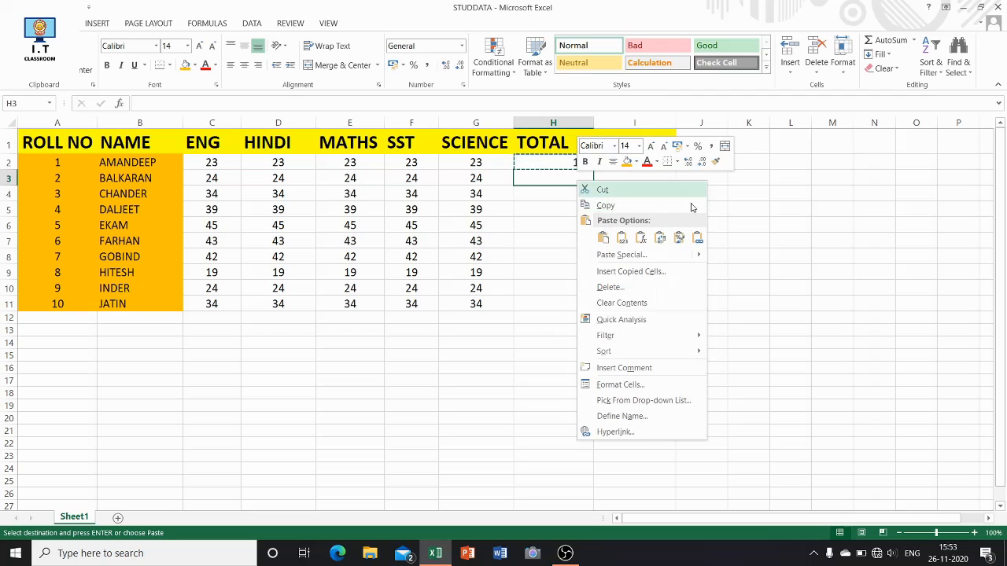
right_click(571, 178)
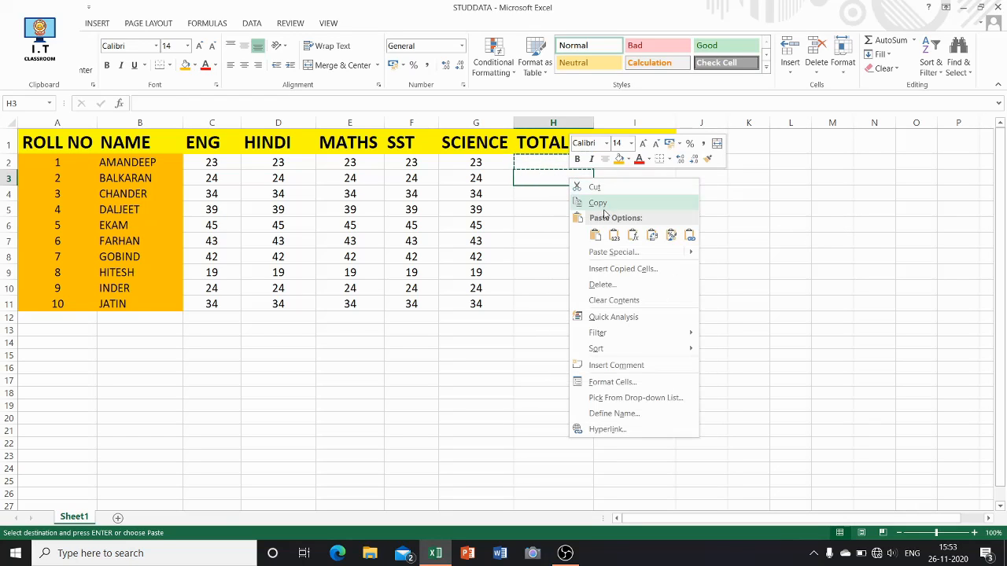
left_click(597, 235)
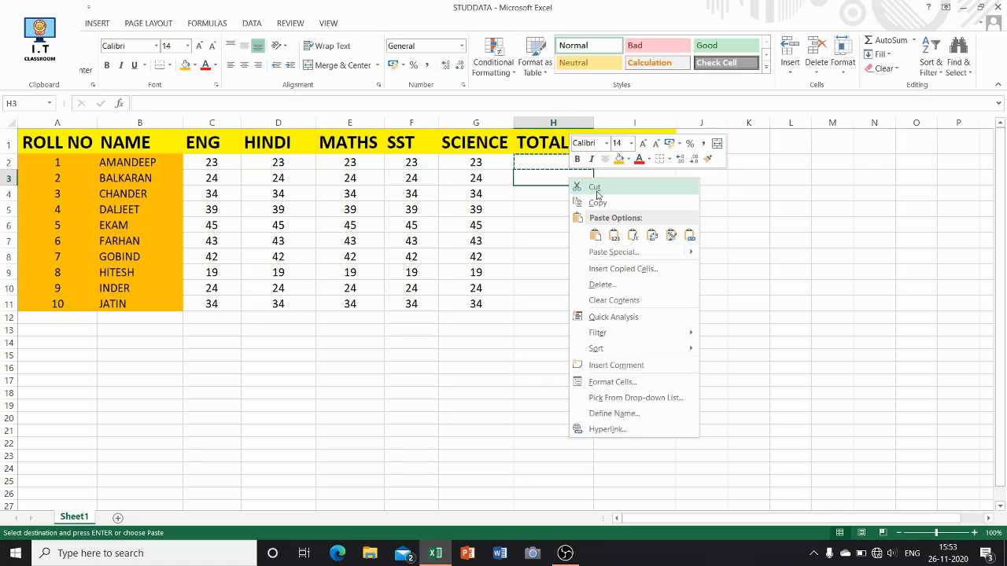
left_click(512, 207)
right_click(569, 178)
left_click(831, 224)
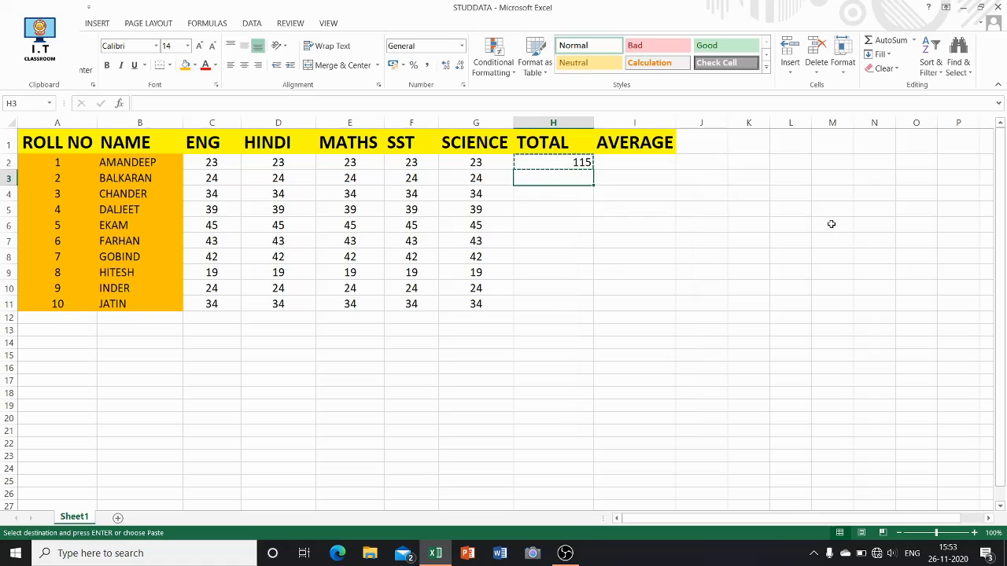
key("ctrl+v")
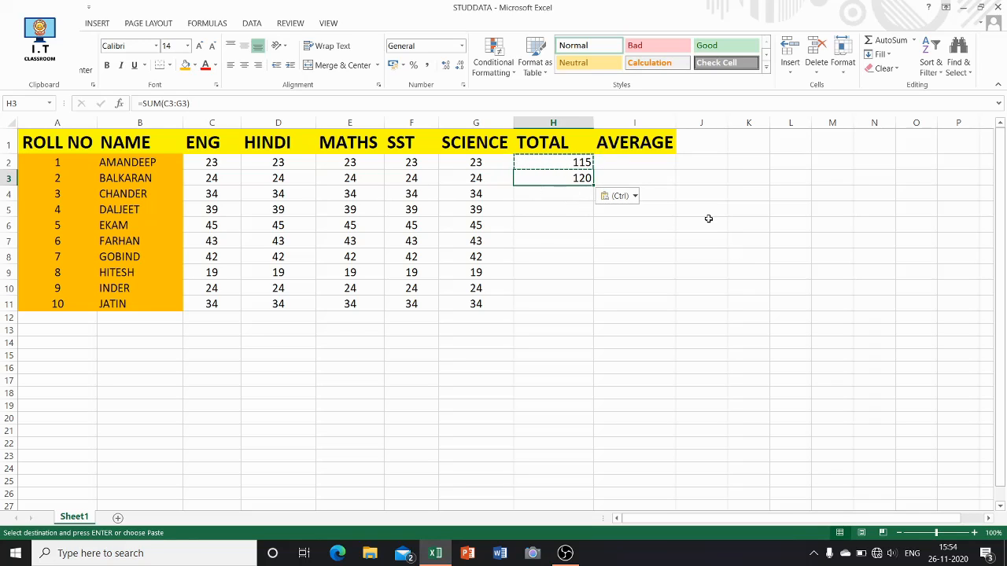
Copy the total formula in H3 down the TOTAL column through cell H11
key("ctrl+c")
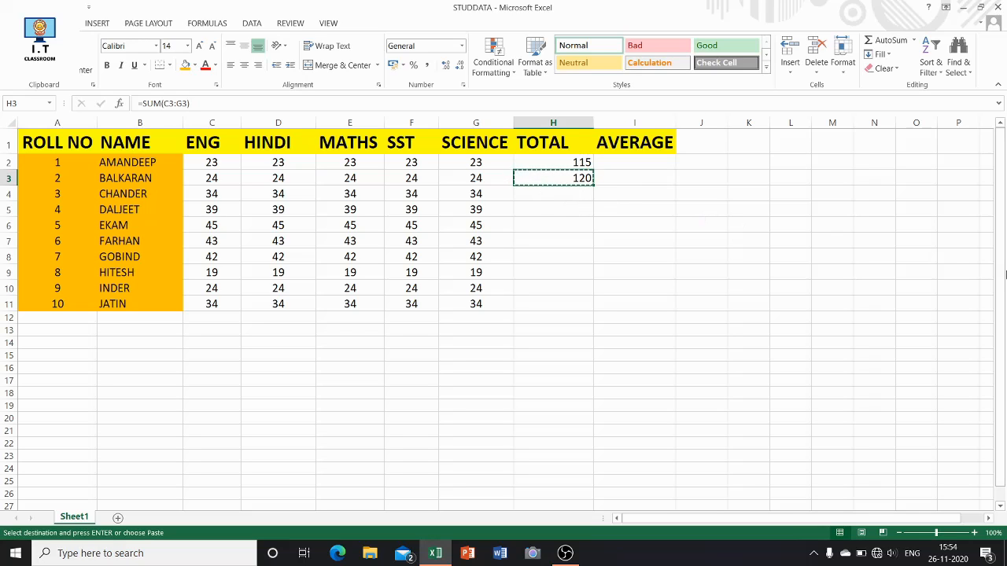
key("shift+Down")
key("shift+Down")
key("shift+Down")
key("shift+Down")
key("shift+Down")
key("shift+Down")
key("shift+Down")
key("shift+Down")
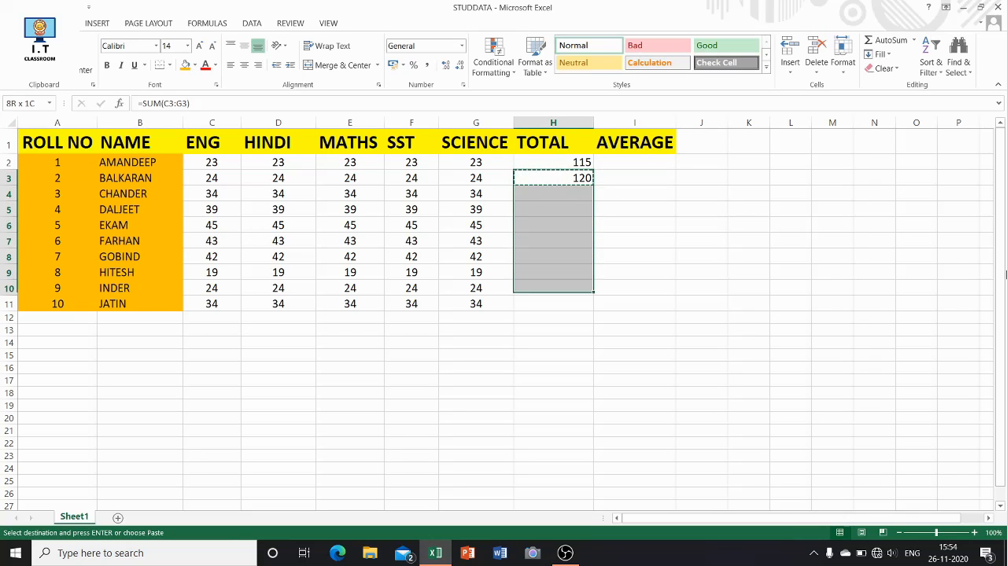
key("ctrl+v")
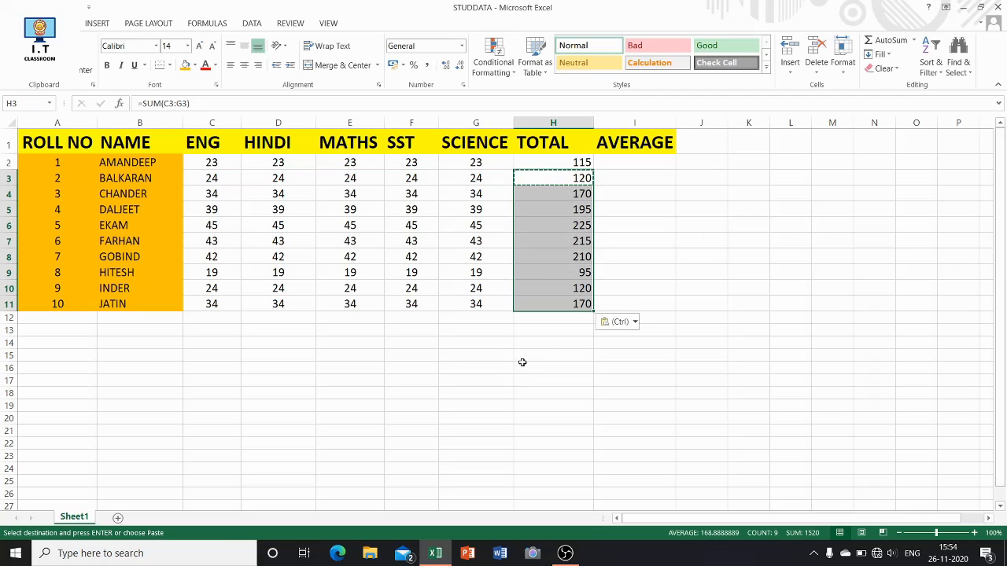
Try to enter the formula =AVERAGE(C2:G2/5 in cell I2 for the first student's average
left_click(651, 227)
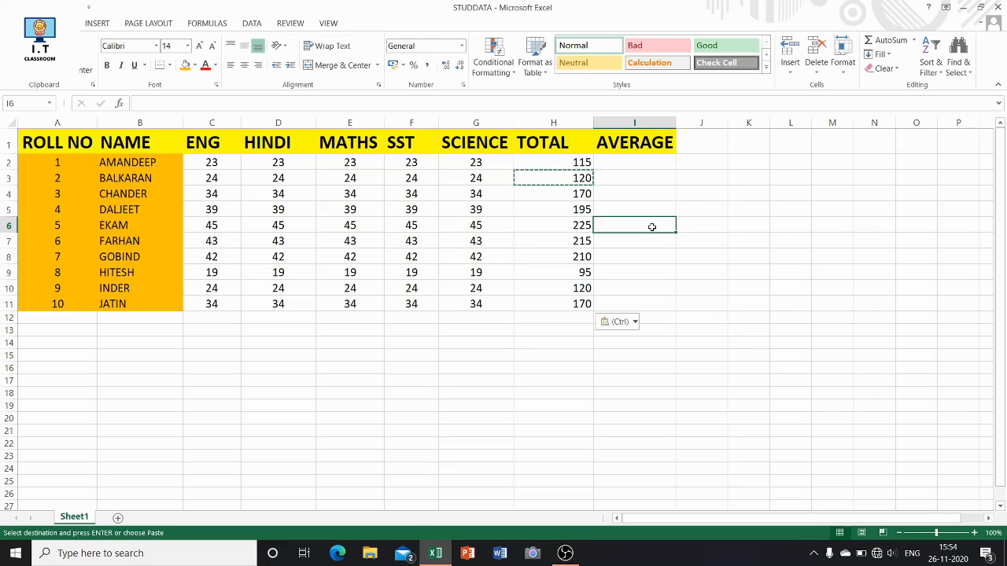
left_click(640, 162)
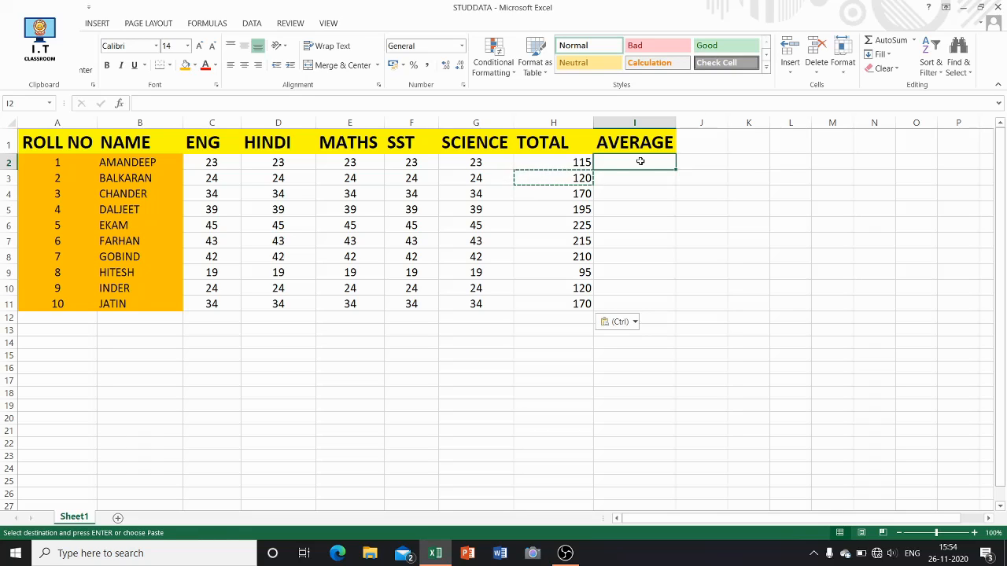
type("=")
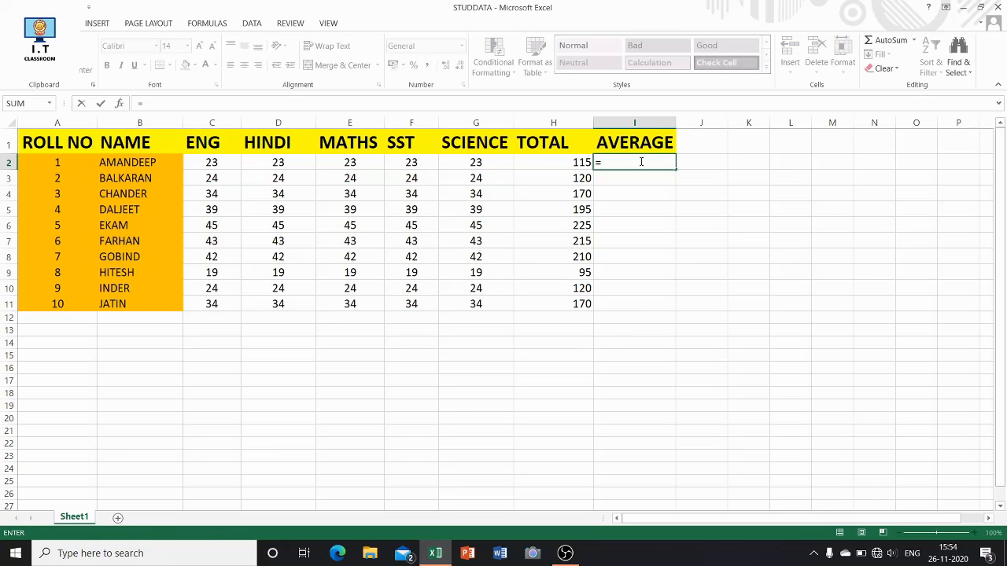
type("A")
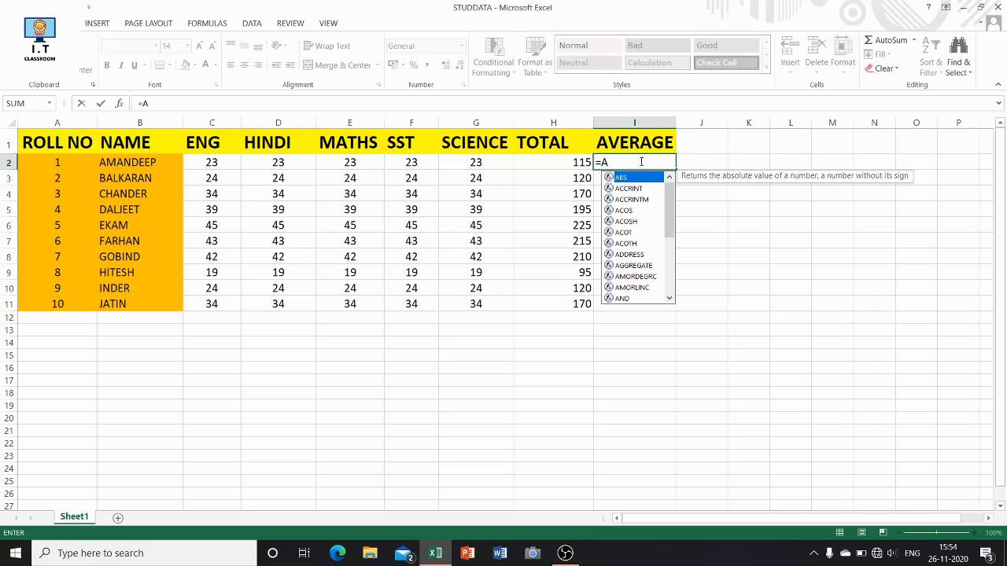
type("VER")
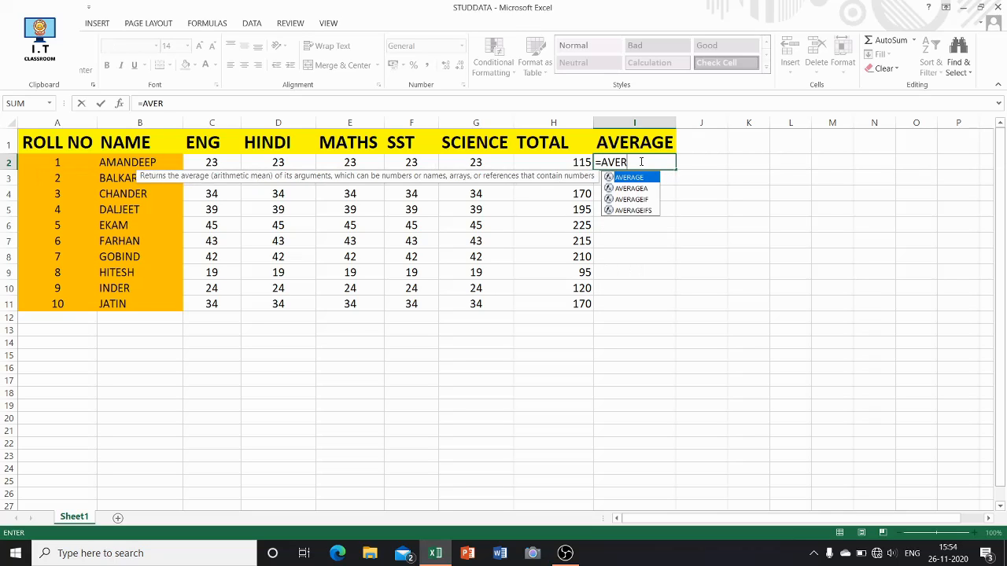
type("A")
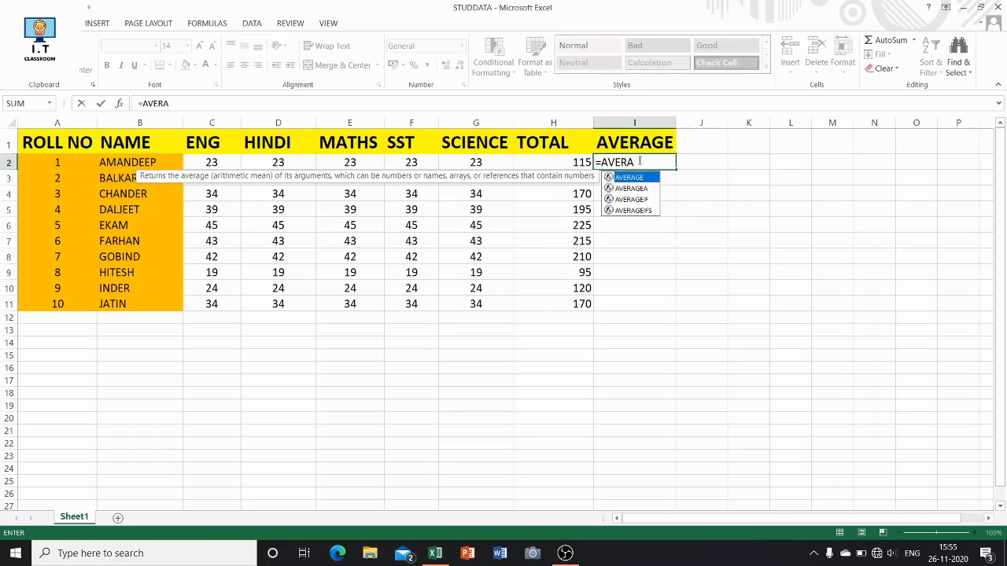
left_click(640, 161)
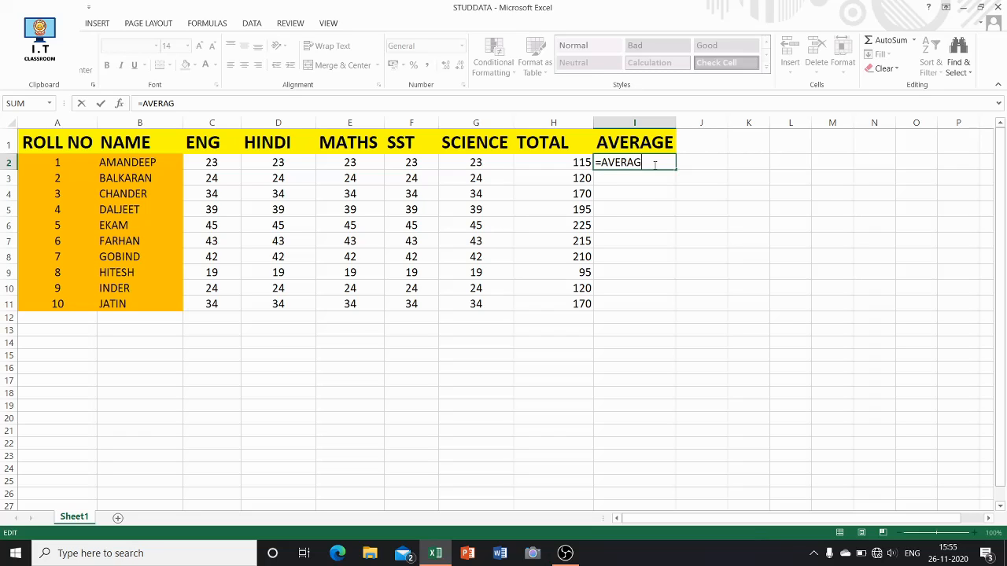
type("GE")
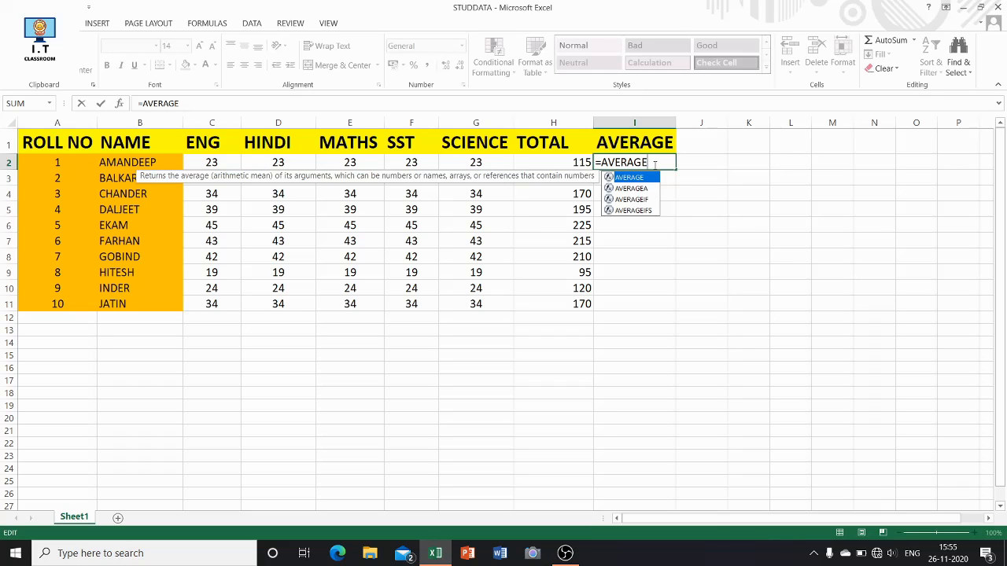
type("(")
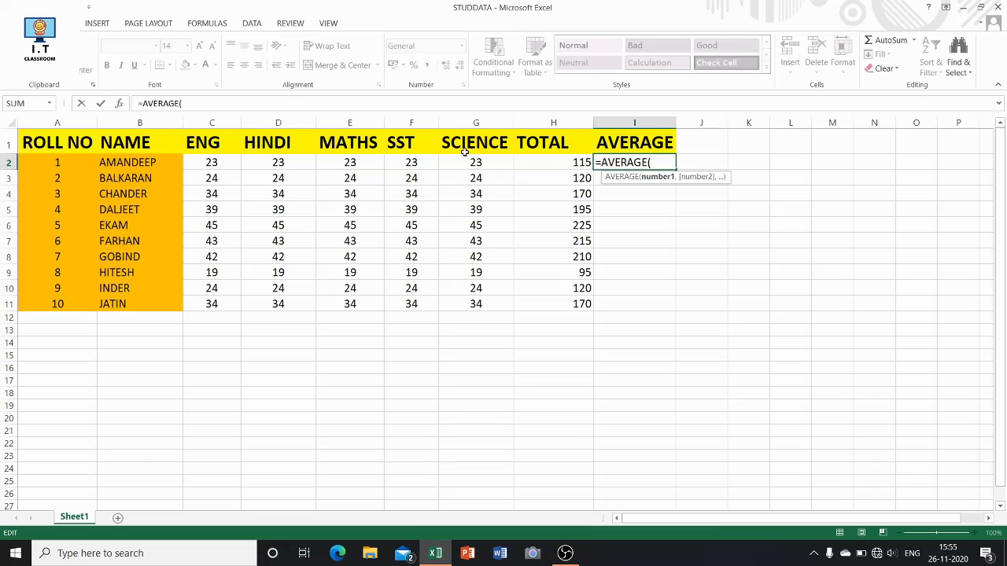
left_click(217, 162)
left_click_drag(215, 162, 323, 165)
left_click_drag(386, 164, 455, 161)
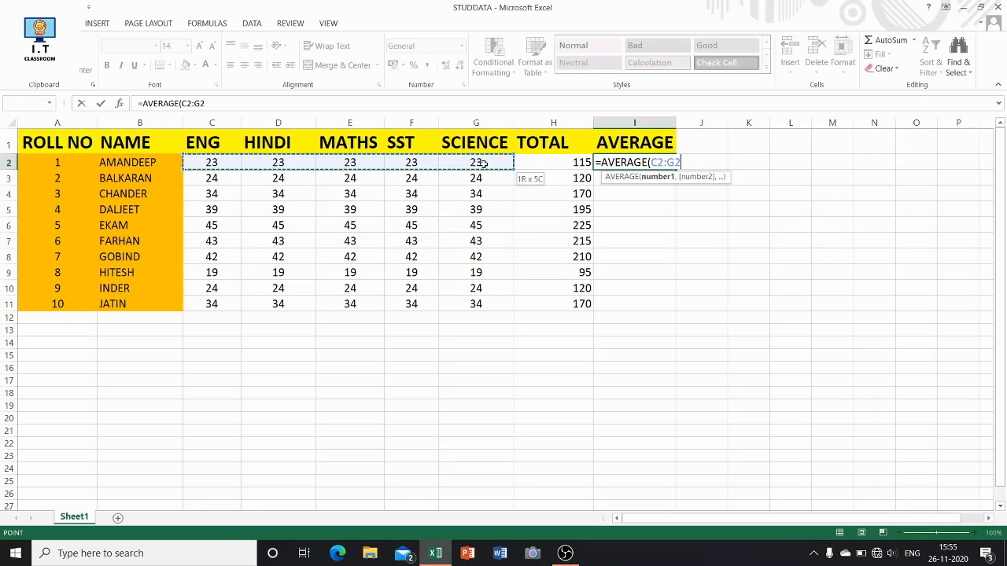
left_click_drag(484, 163, 486, 163)
type("/")
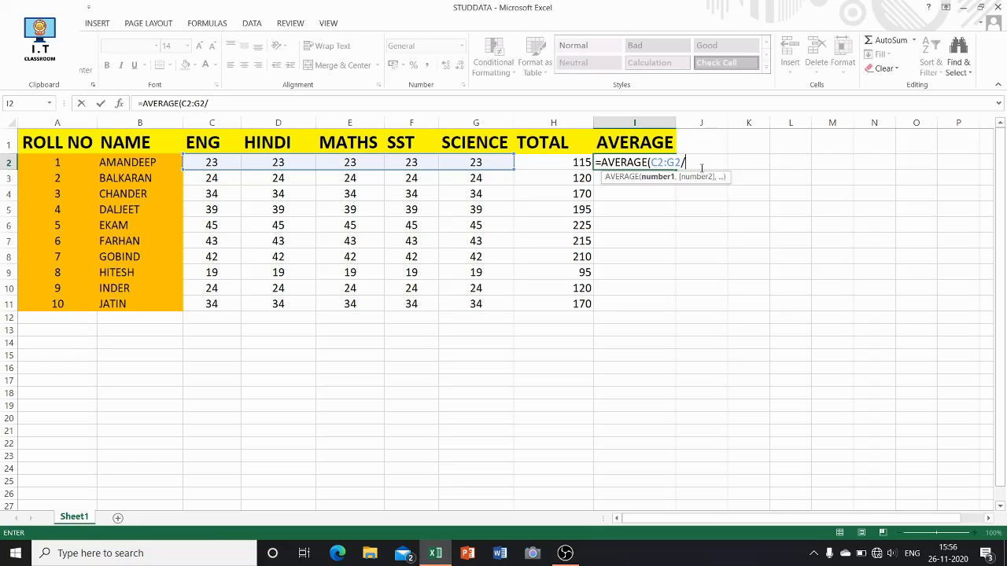
type("5")
key("Return")
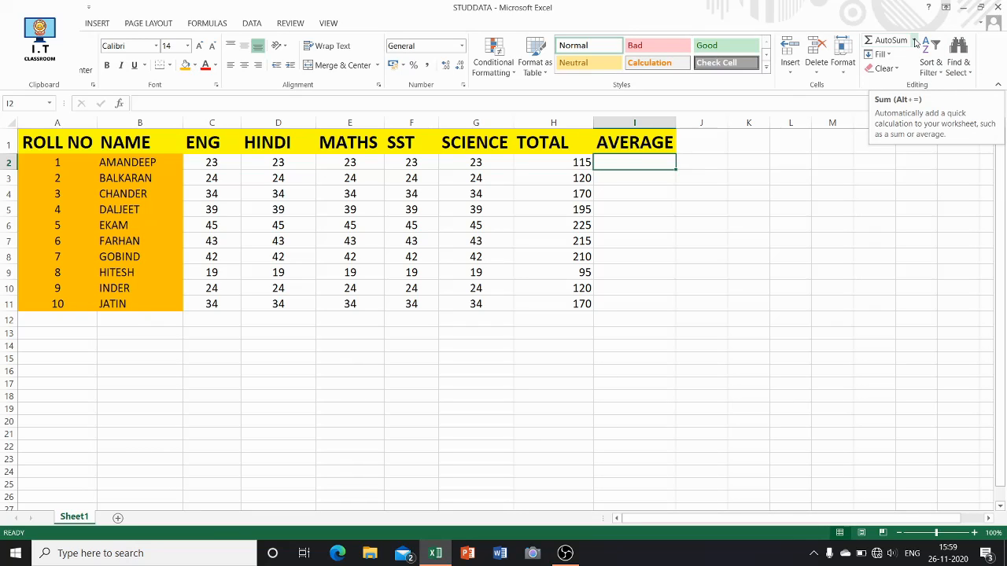
Insert an automatic AVERAGE formula over C2:H2 in cell I2 and copy that cell
left_click(915, 42)
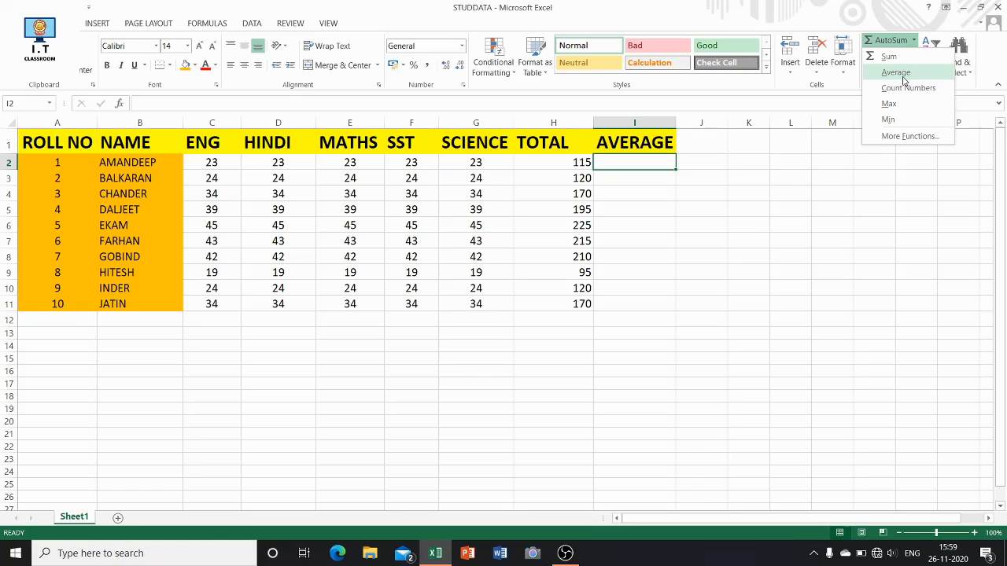
left_click(903, 76)
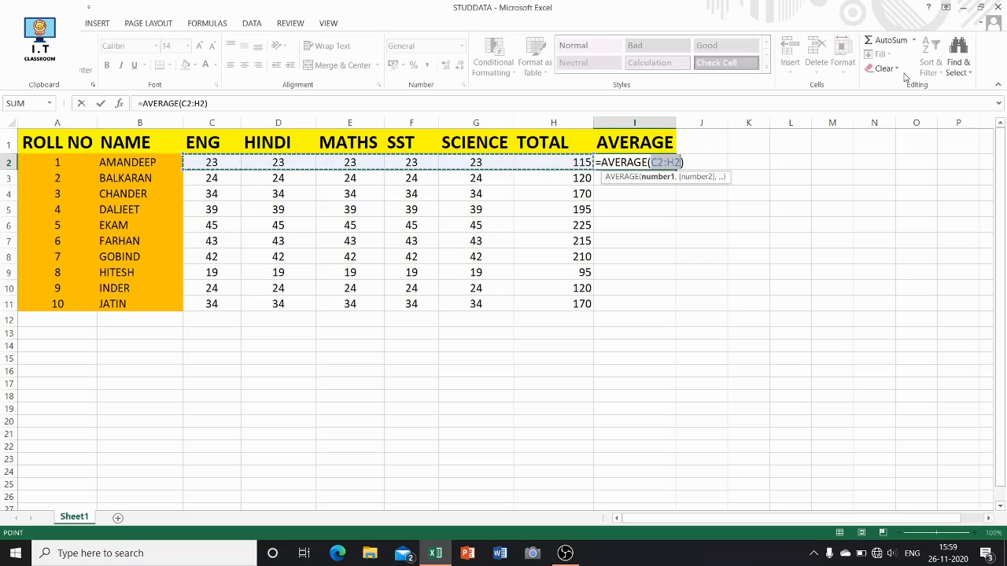
key("Return")
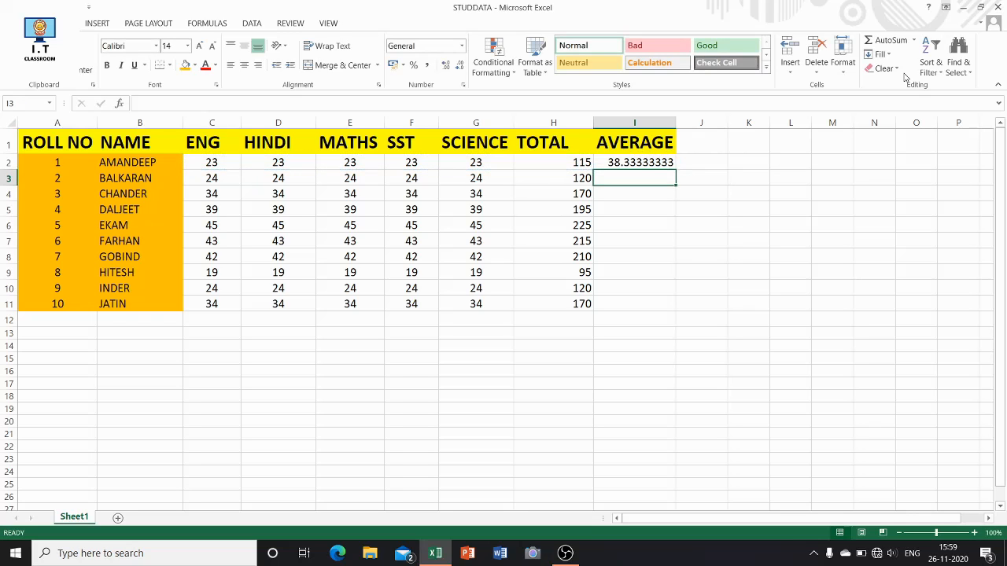
left_click(625, 162)
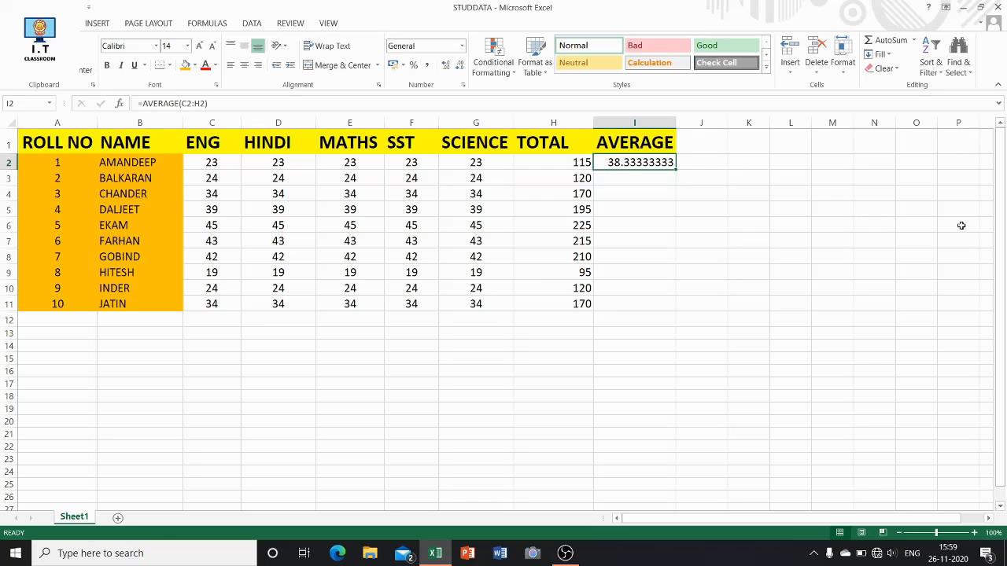
key("ctrl+c")
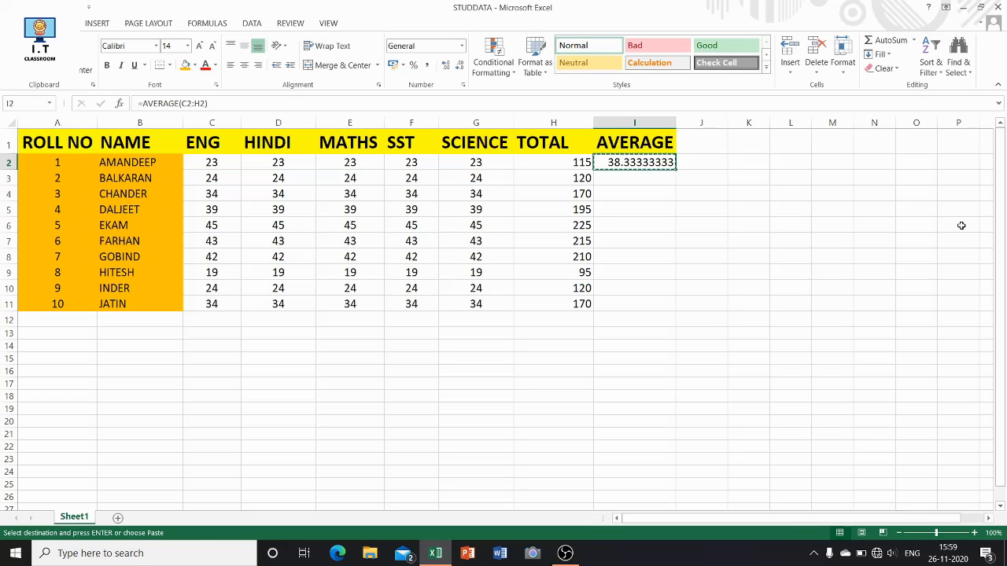
key("shift+Down")
key("shift+Down")
key("shift+Down")
key("shift+Down")
key("shift+Down")
key("shift+Down")
key("shift+Down")
key("shift+Down")
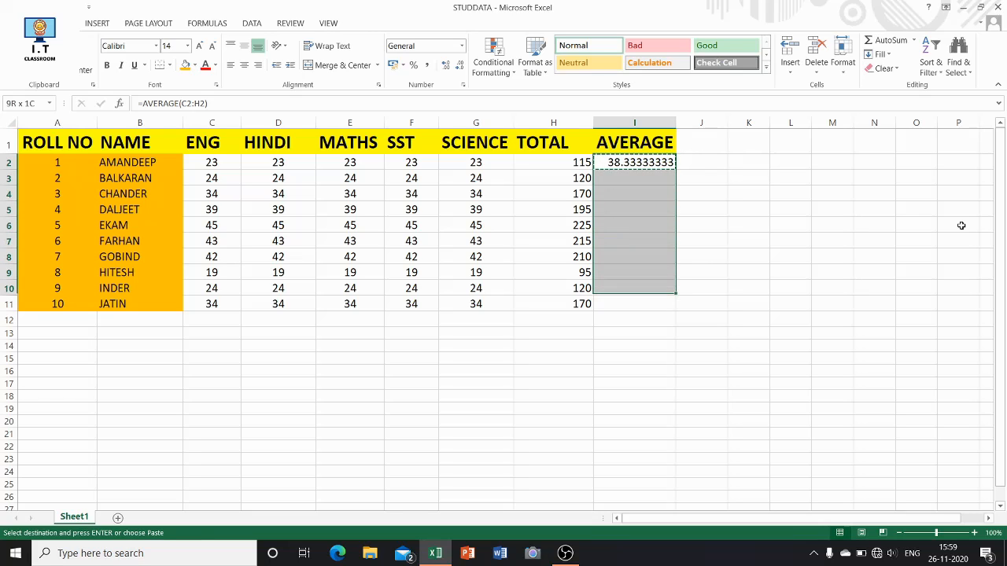
key("shift+Right")
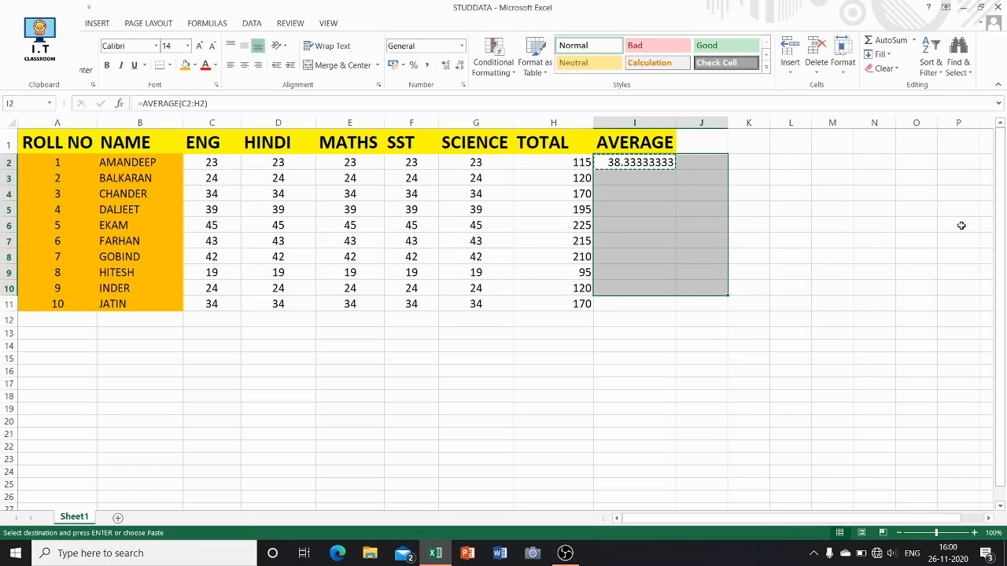
key("Left")
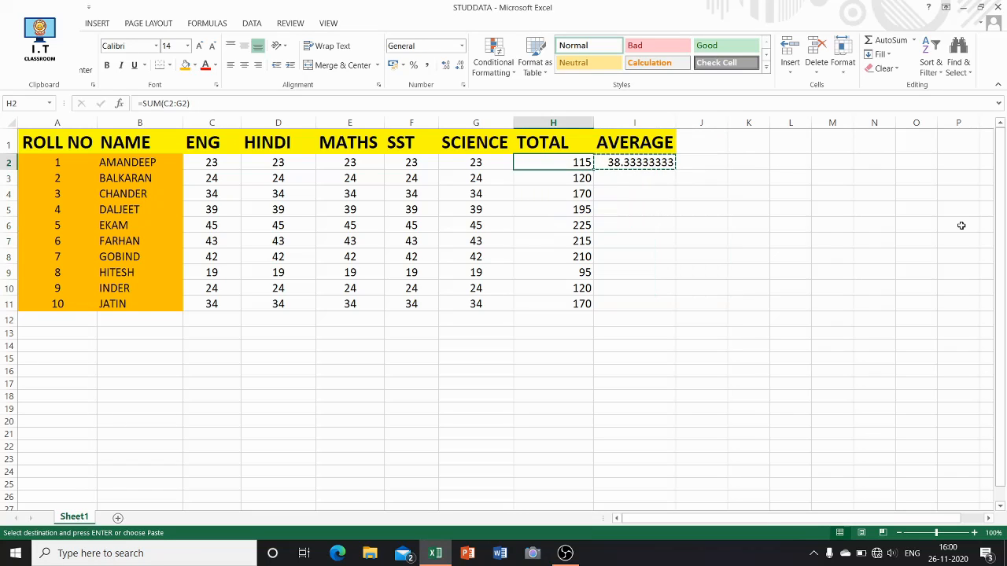
Paste the copied average formula into the AVERAGE column from I3 through I11
left_click(650, 175)
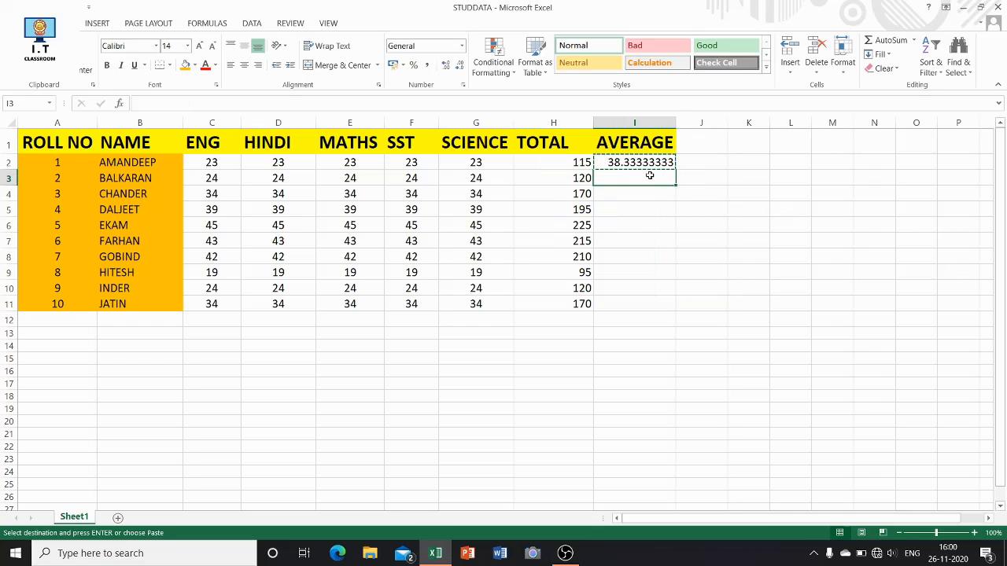
key("shift+Down")
key("shift+Down")
key("shift+Down")
key("shift+Down")
key("shift+Down")
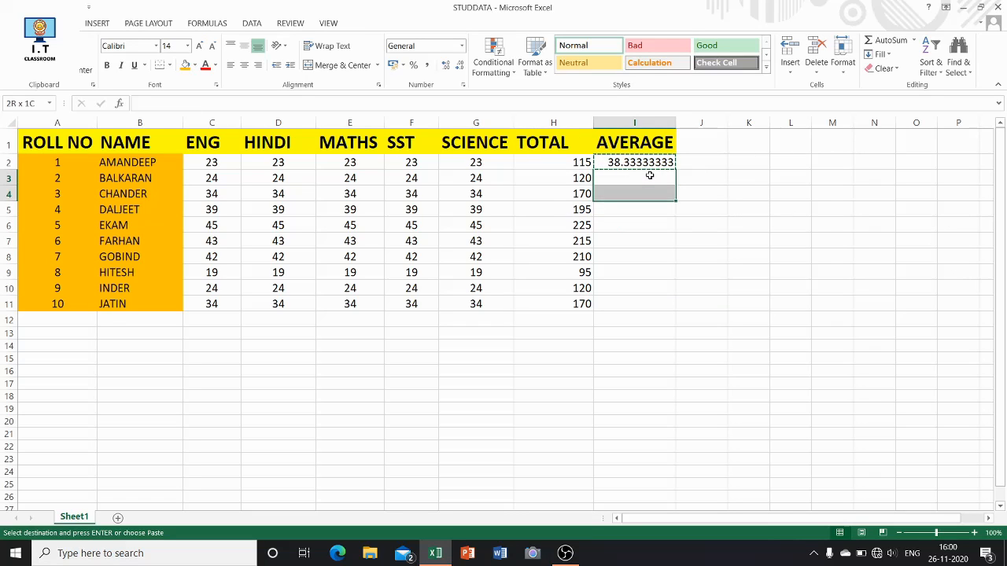
key("shift+Down")
key("shift+Down")
key("shift+Down")
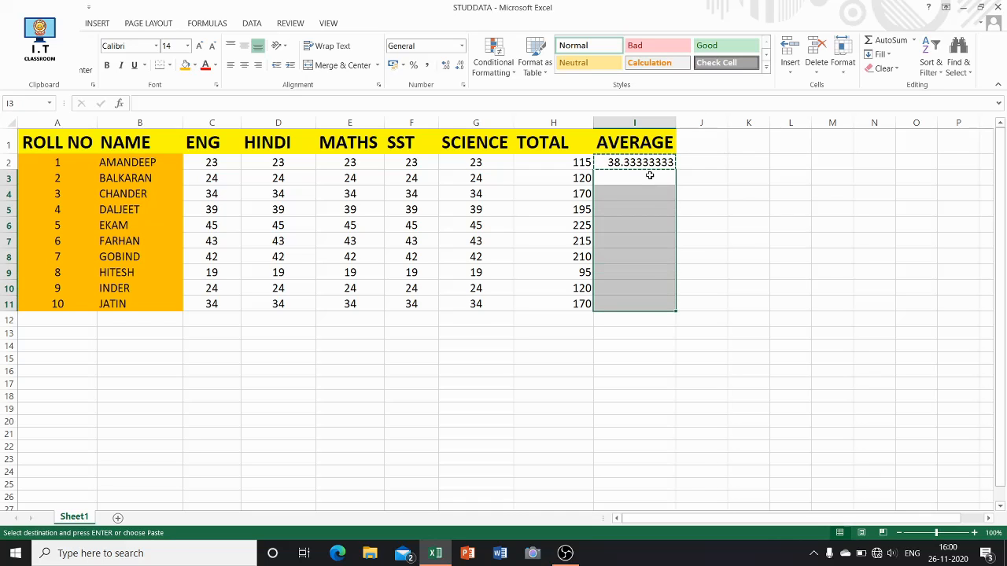
key("Return")
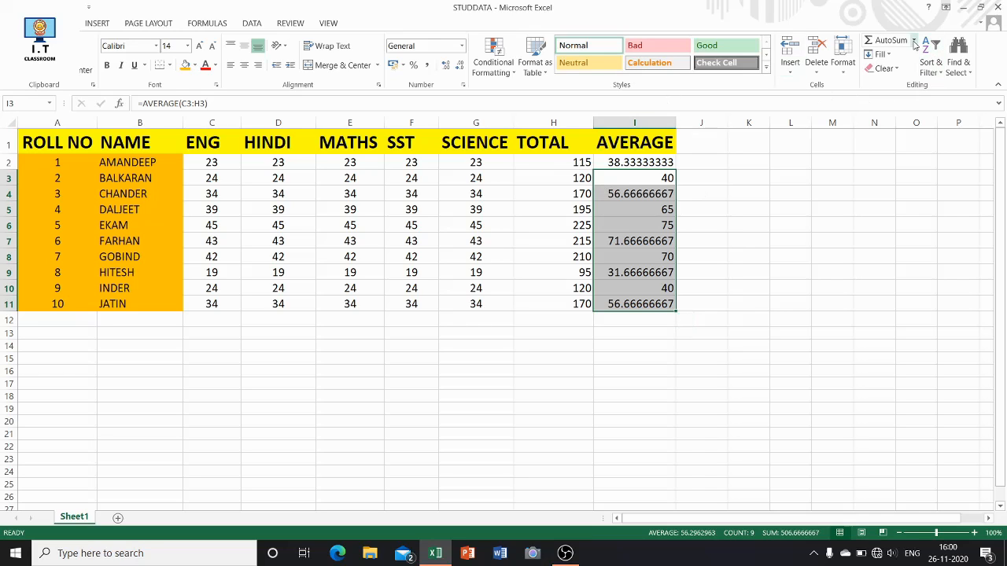
Insert an automatic MAX formula over C2:I2 in cell J2
left_click(697, 168)
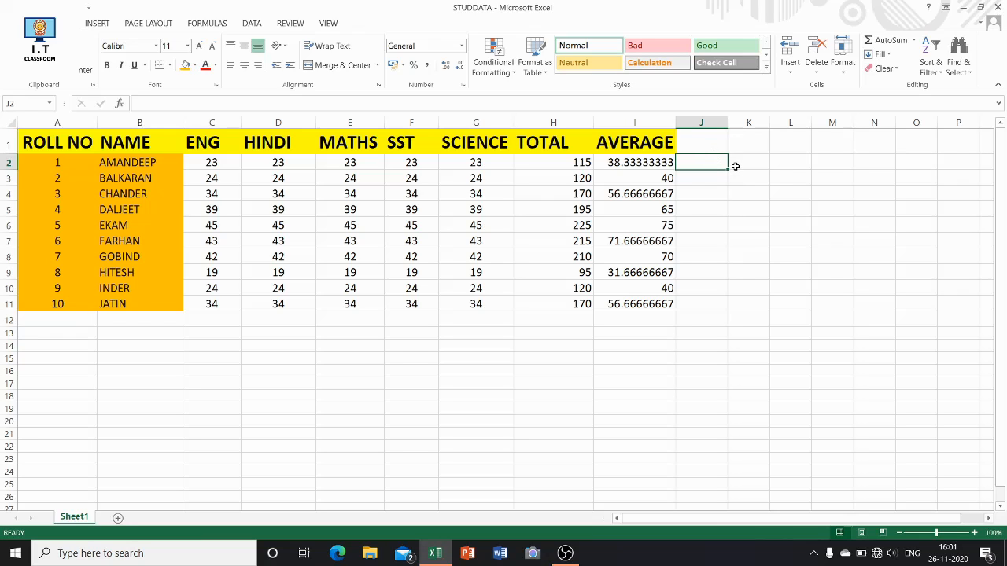
left_click(913, 41)
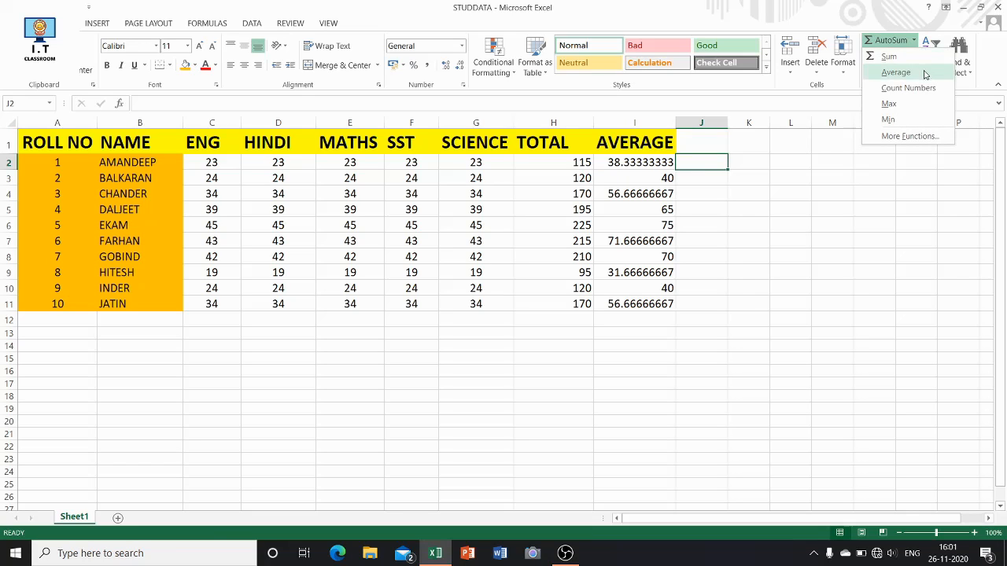
left_click(889, 104)
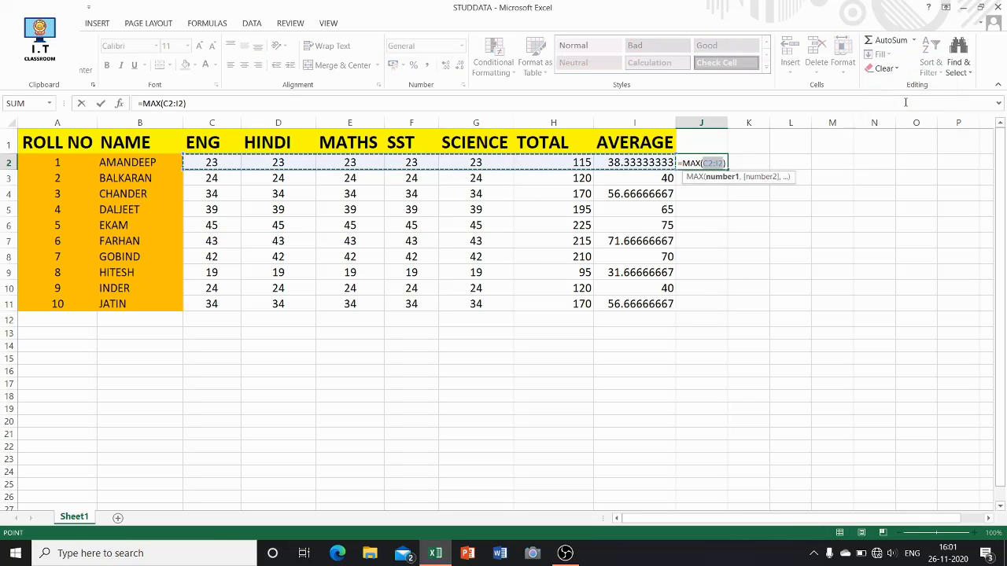
key("Return")
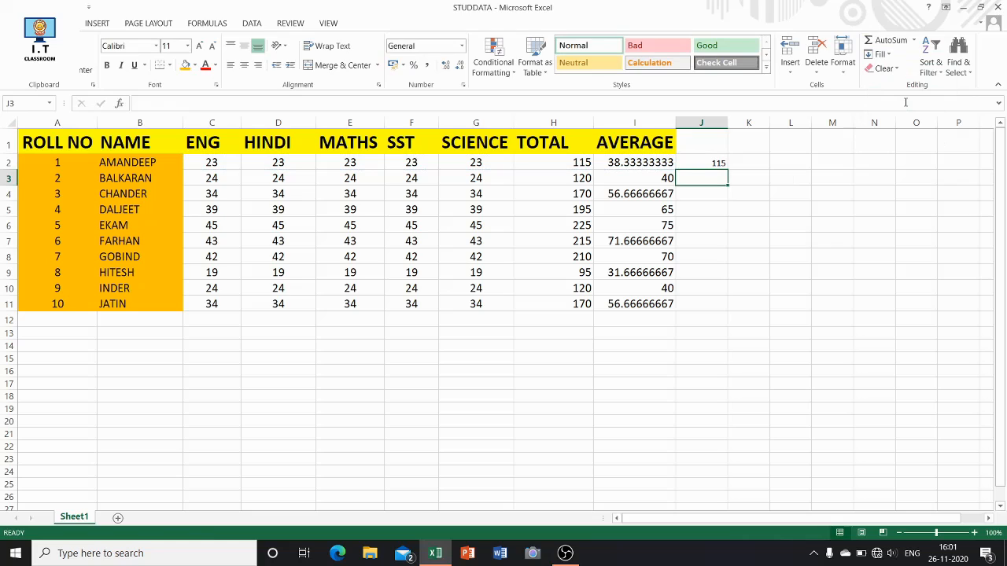
Fill cell J2, which holds the MAX formula, with orange
left_click(716, 162)
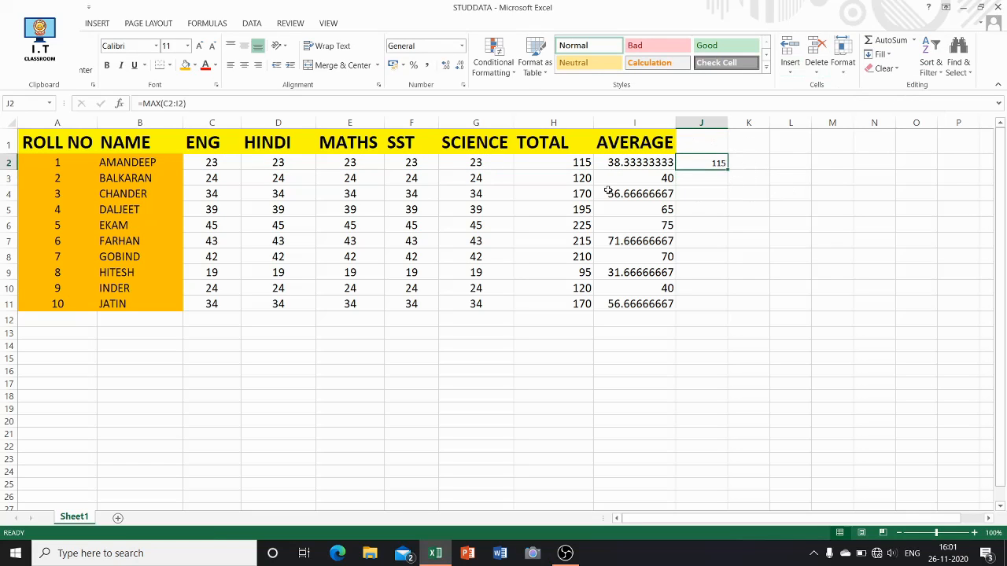
left_click(186, 68)
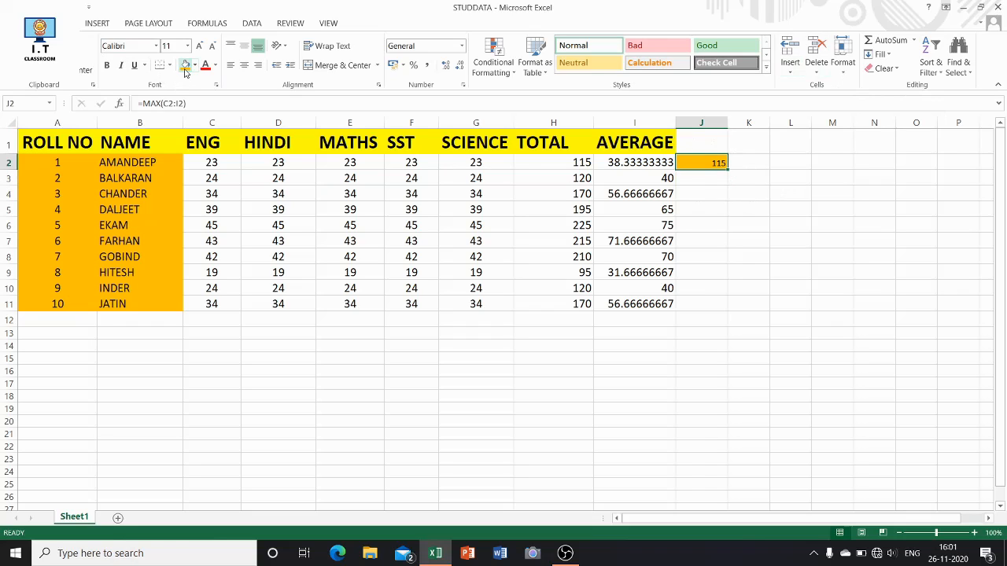
left_click(722, 191)
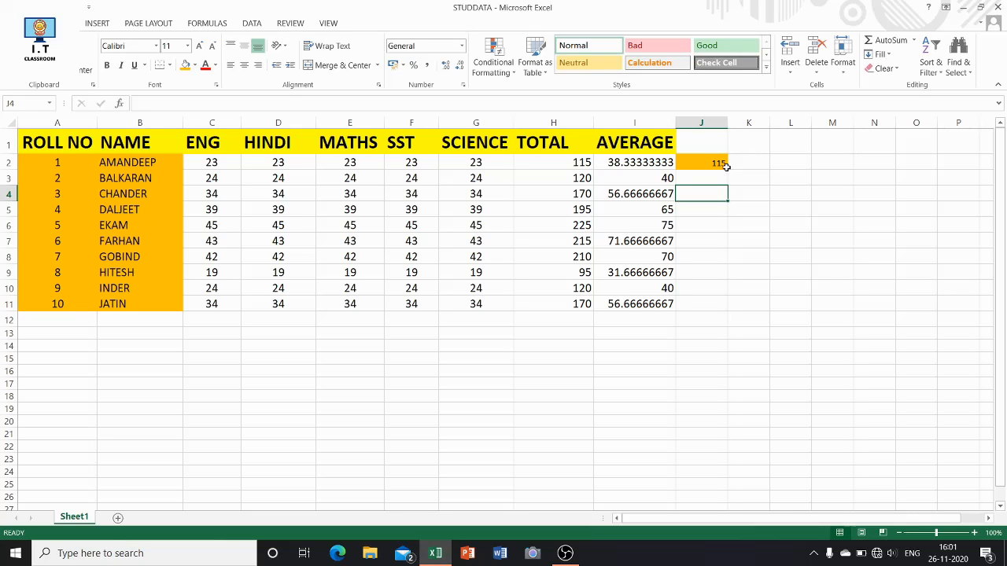
Insert an automatic MIN formula referring to J2 in cell J3
left_click(713, 180)
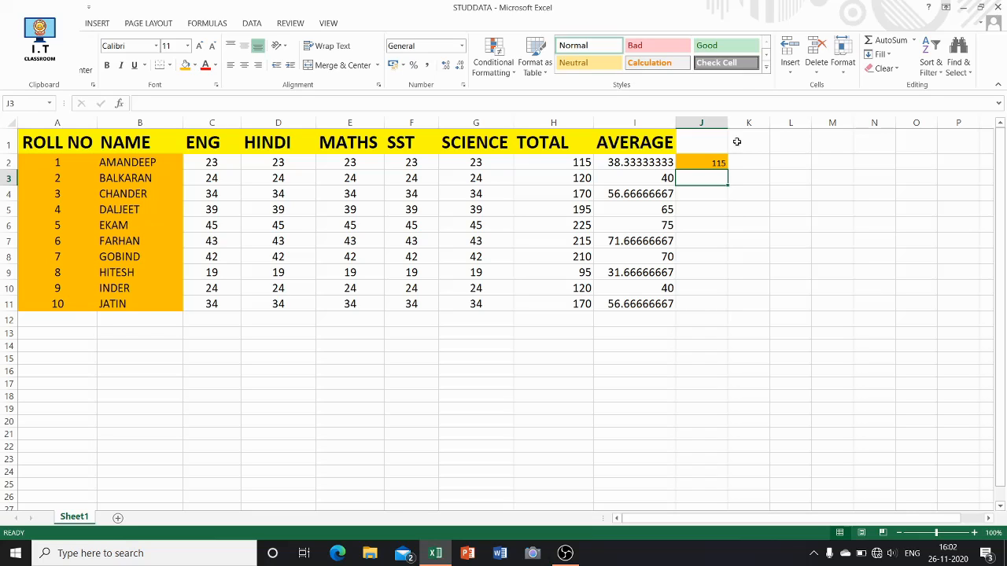
left_click(914, 42)
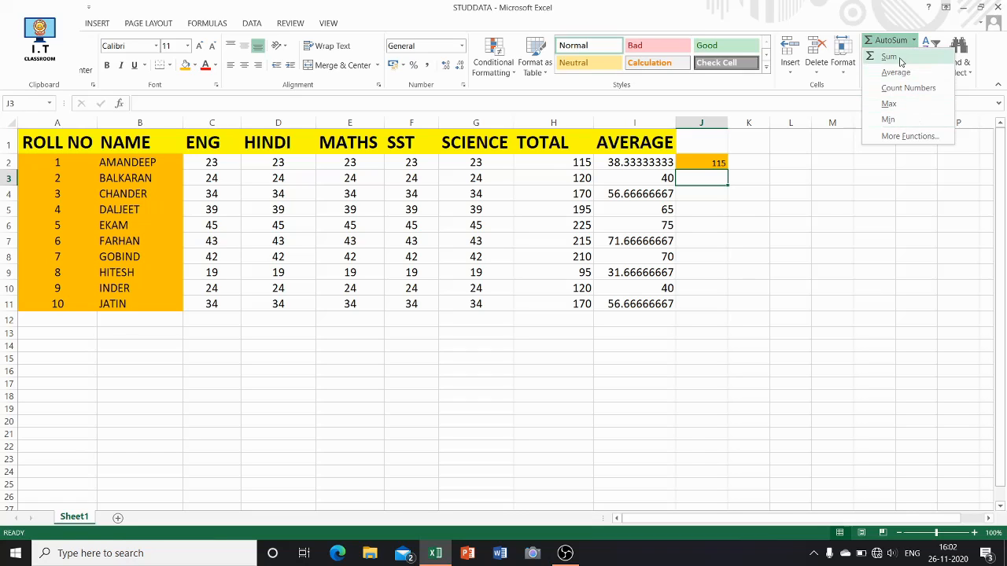
left_click(905, 118)
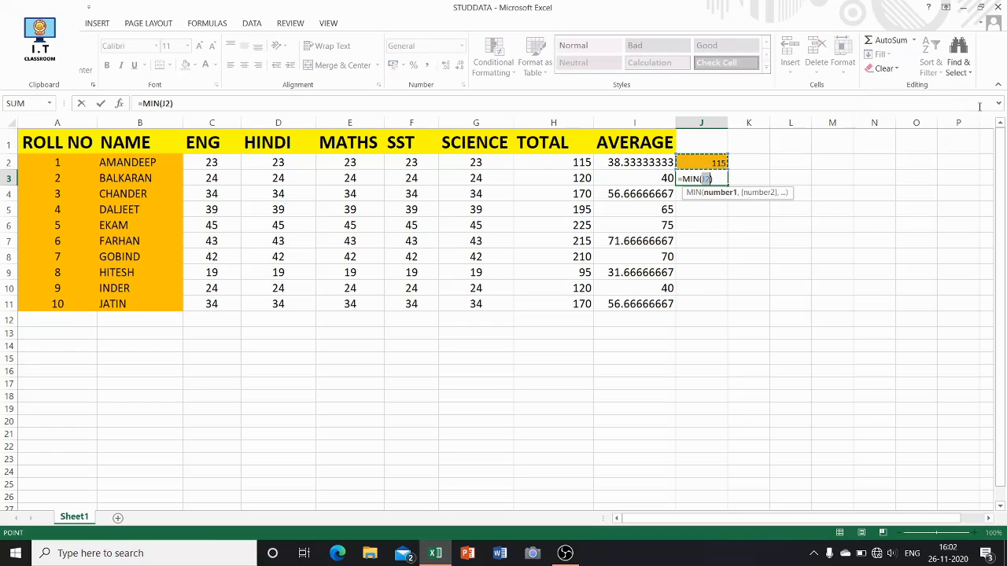
key("Return")
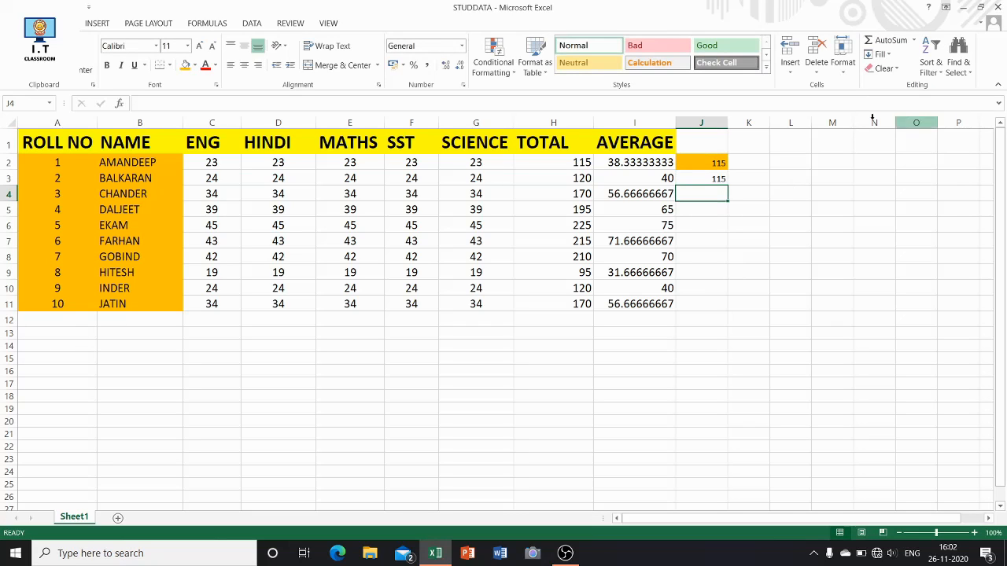
Clear the MIN formula from cell J3
left_click(721, 177)
key("BackSpace")
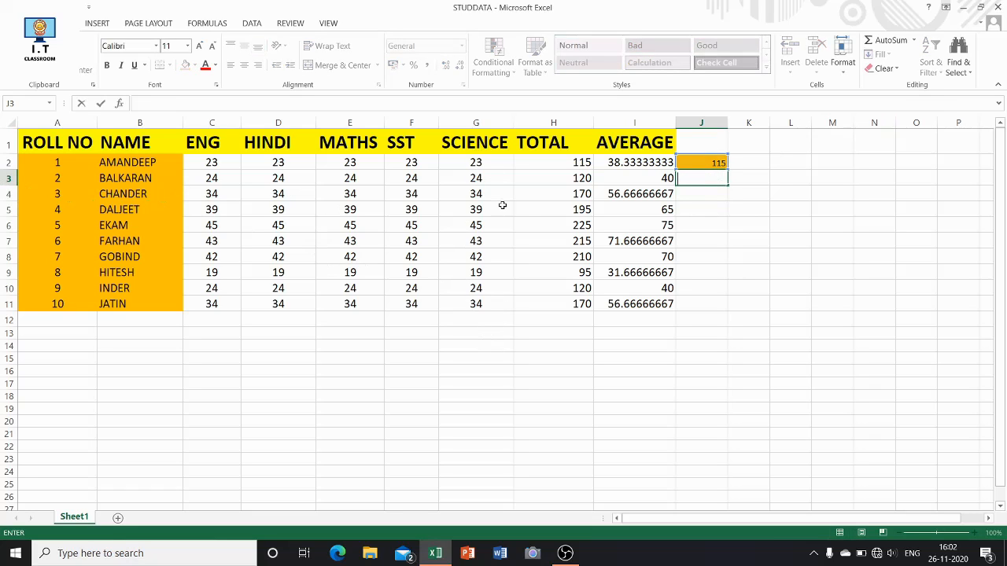
left_click(483, 318)
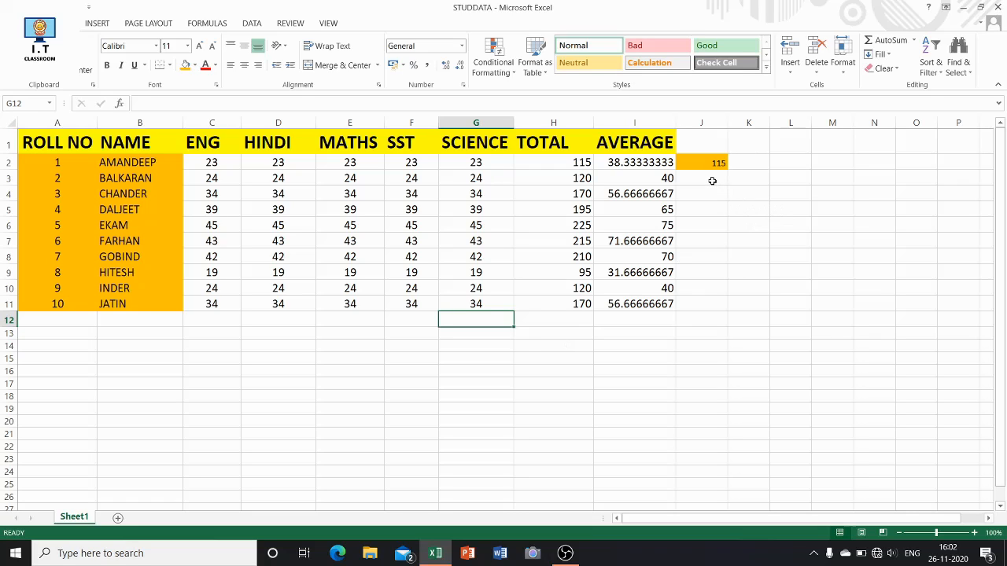
Insert an automatic MIN formula over C10:I10 in cell J10
left_click(697, 288)
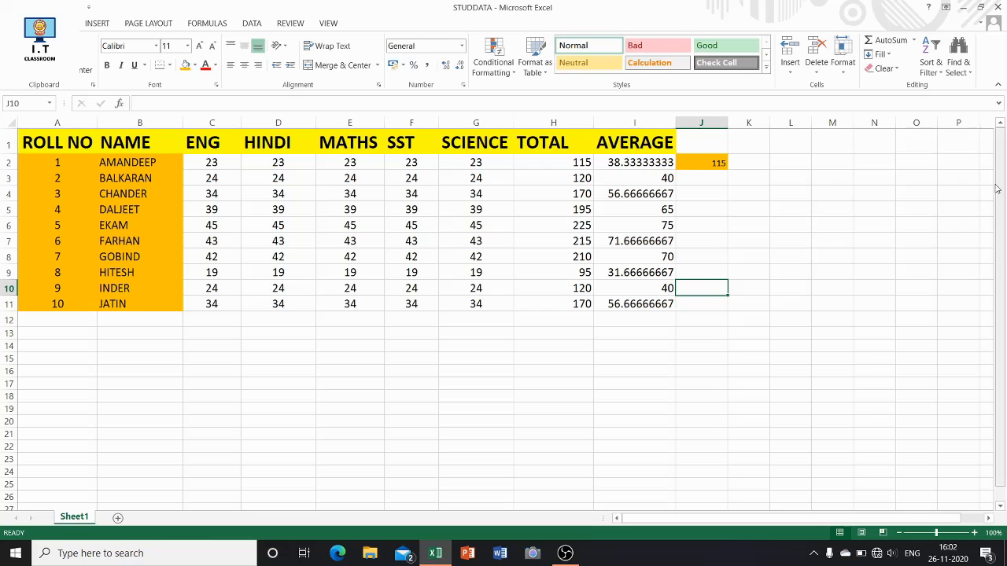
left_click(913, 40)
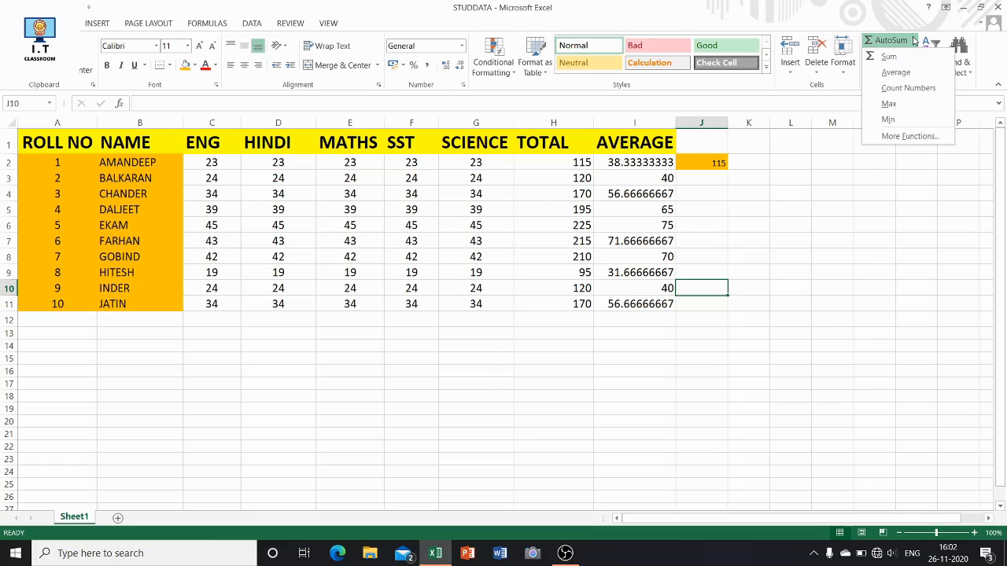
left_click(902, 122)
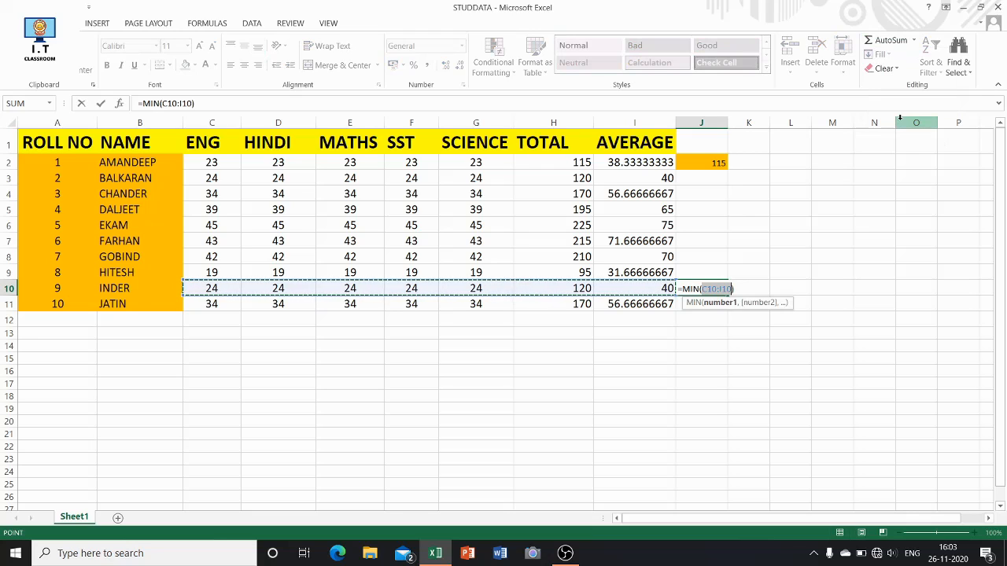
key("Return")
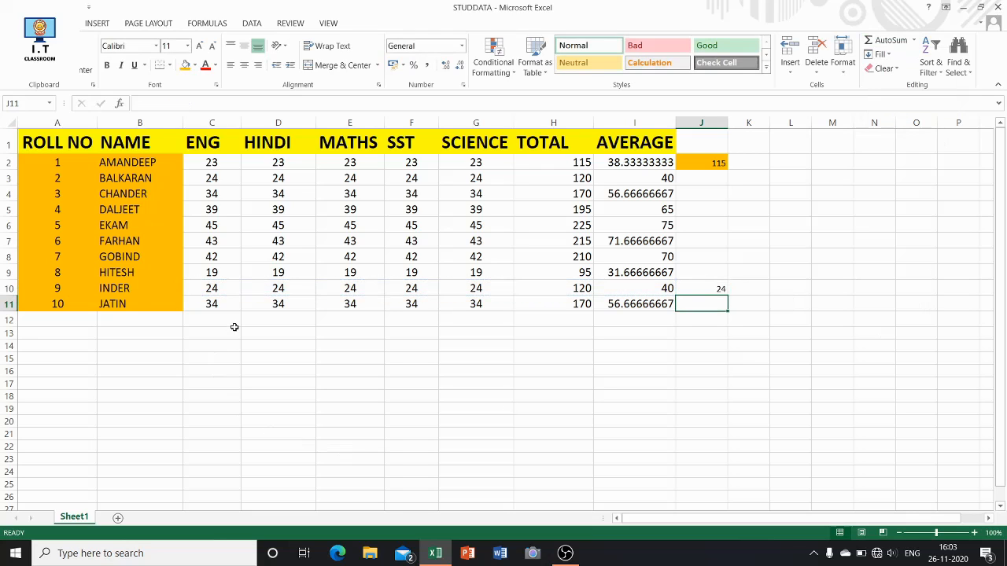
left_click(721, 288)
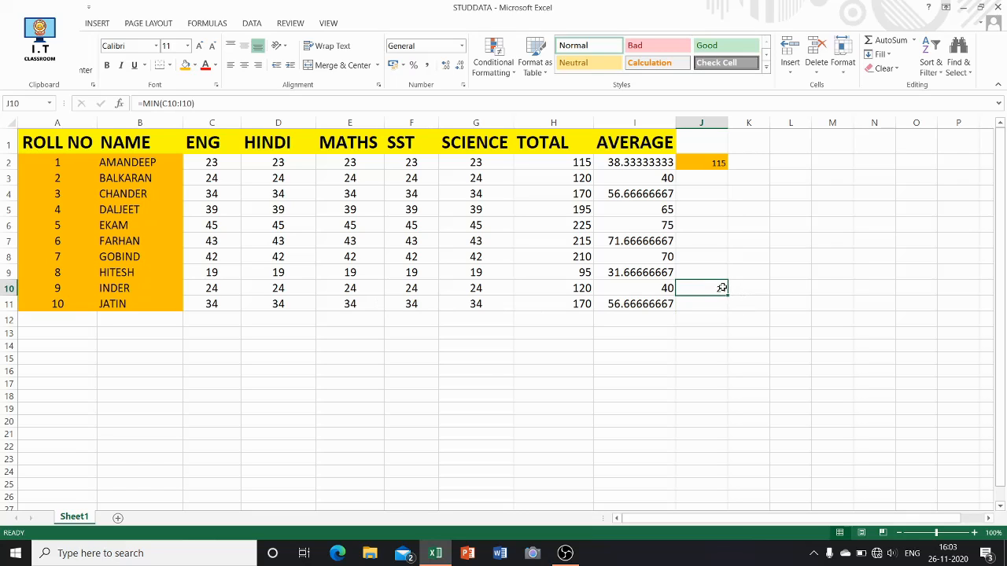